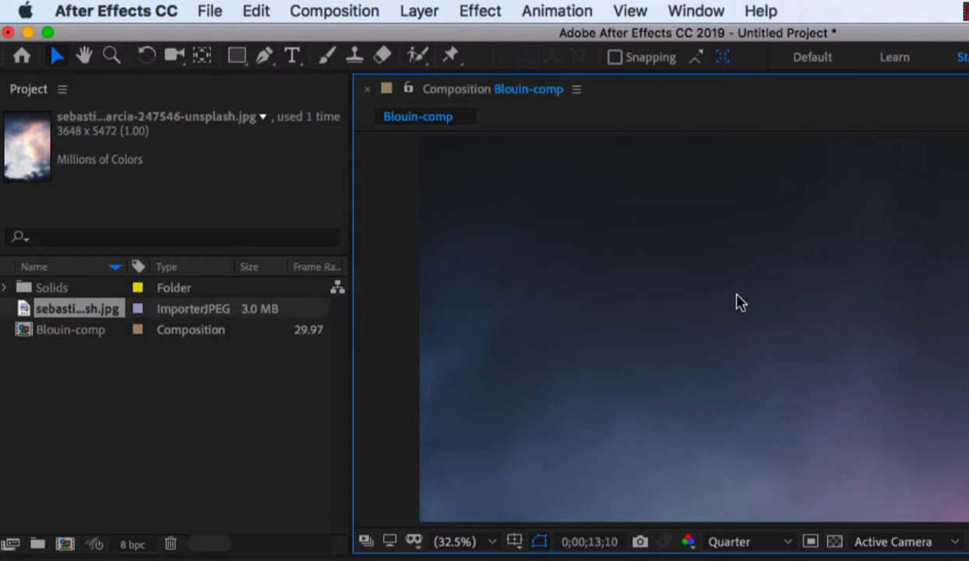
# - Create a new text layer reading 'The' over the sky
pyautogui.click(427, 11)
pyautogui.moveTo(436, 37)
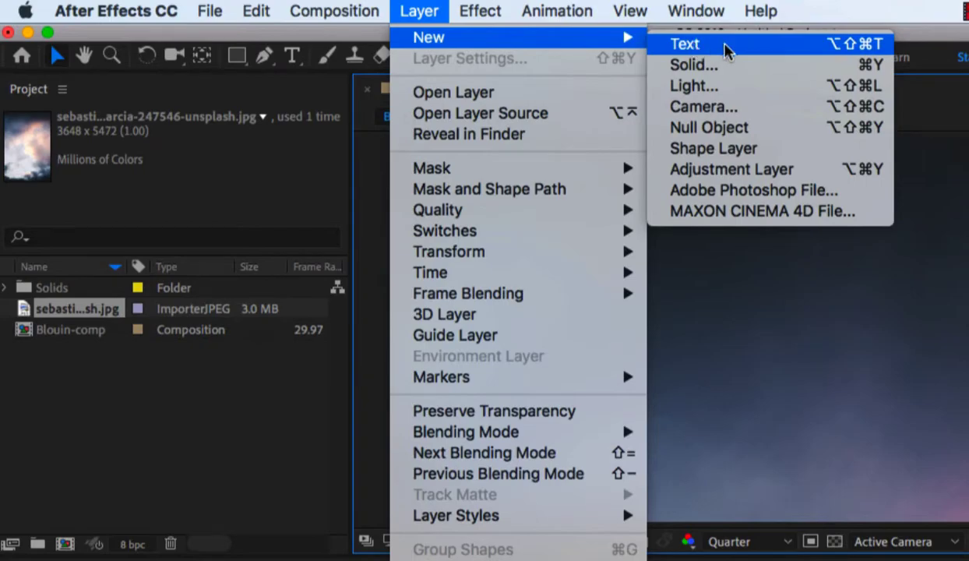
pyautogui.click(724, 47)
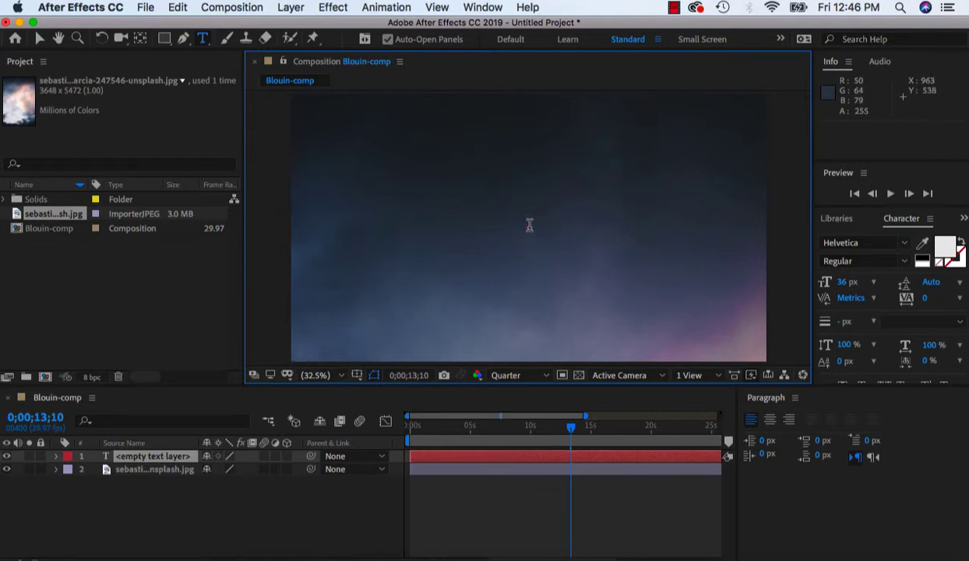
pyautogui.write('The')
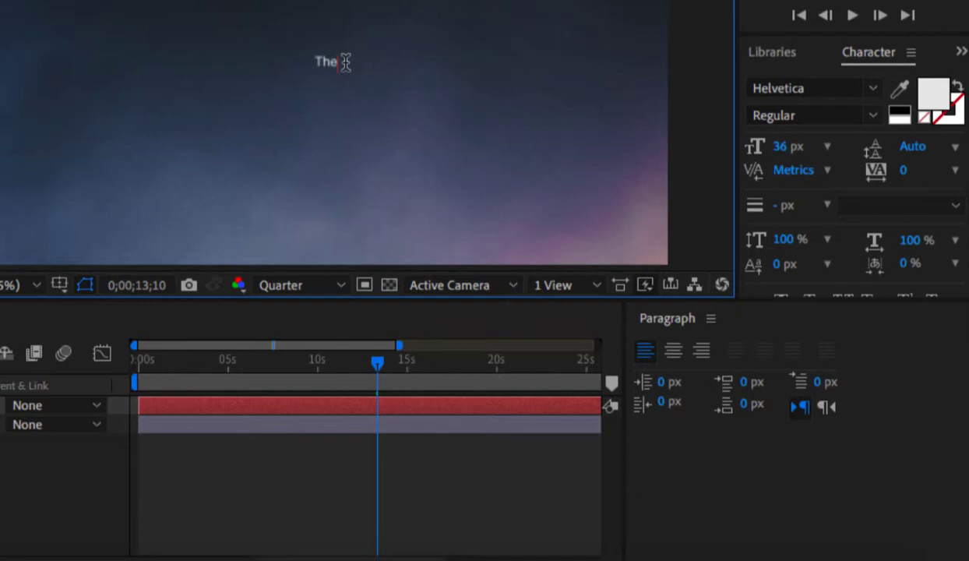
# - Set the font size of 'The' to 300 px in the Character panel
pyautogui.moveTo(345, 60); pyautogui.dragTo(282, 59)
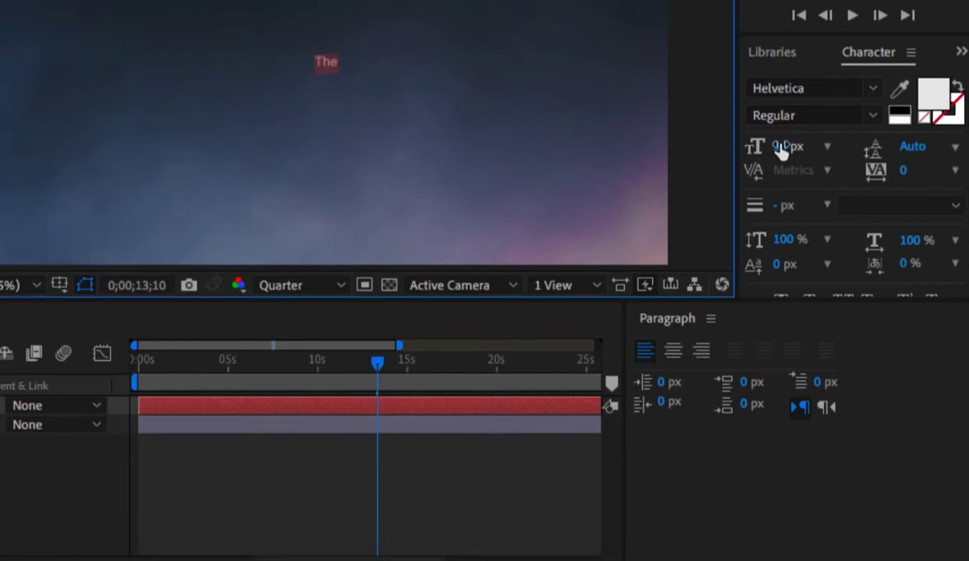
pyautogui.moveTo(781, 148); pyautogui.dragTo(913, 154)
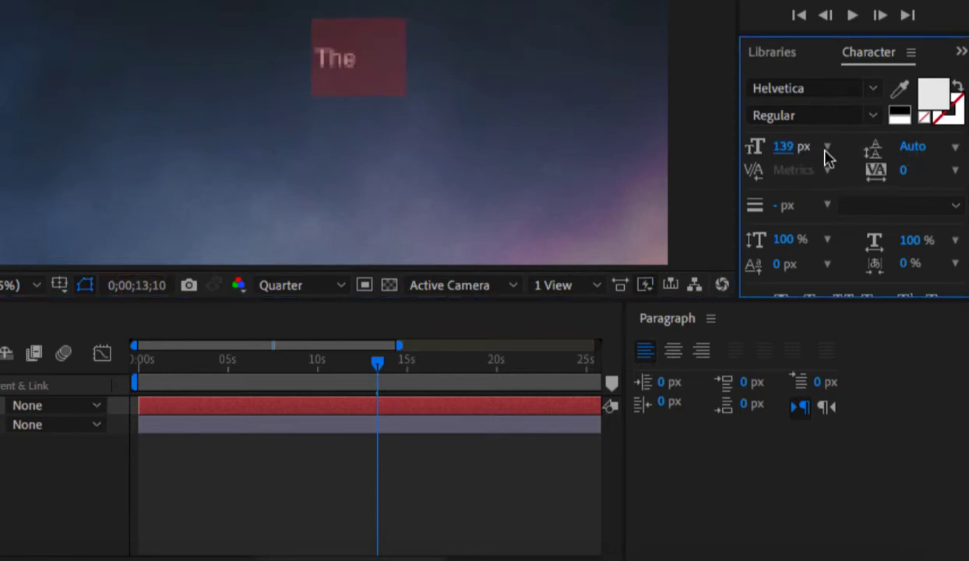
pyautogui.click(781, 148)
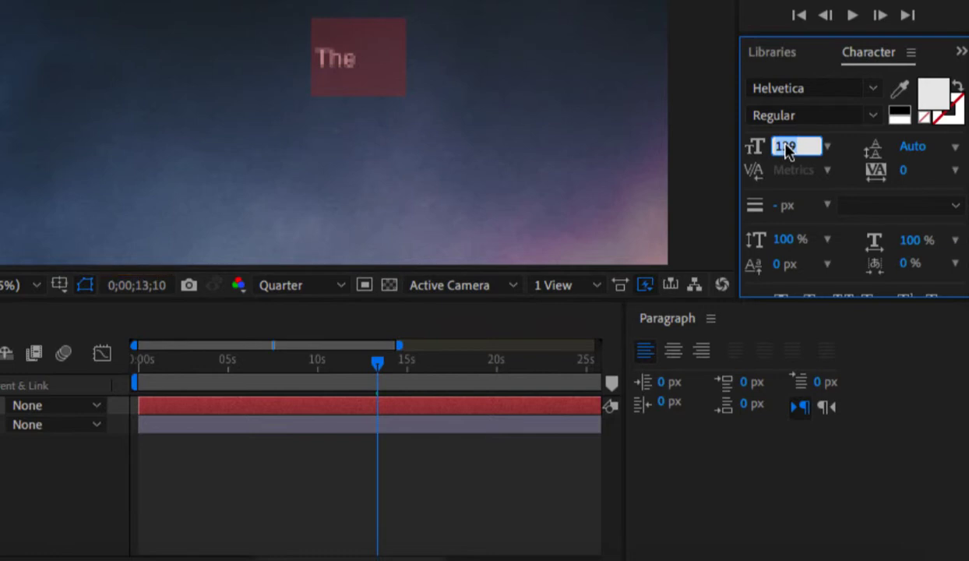
pyautogui.write('3')
pyautogui.press('Return')
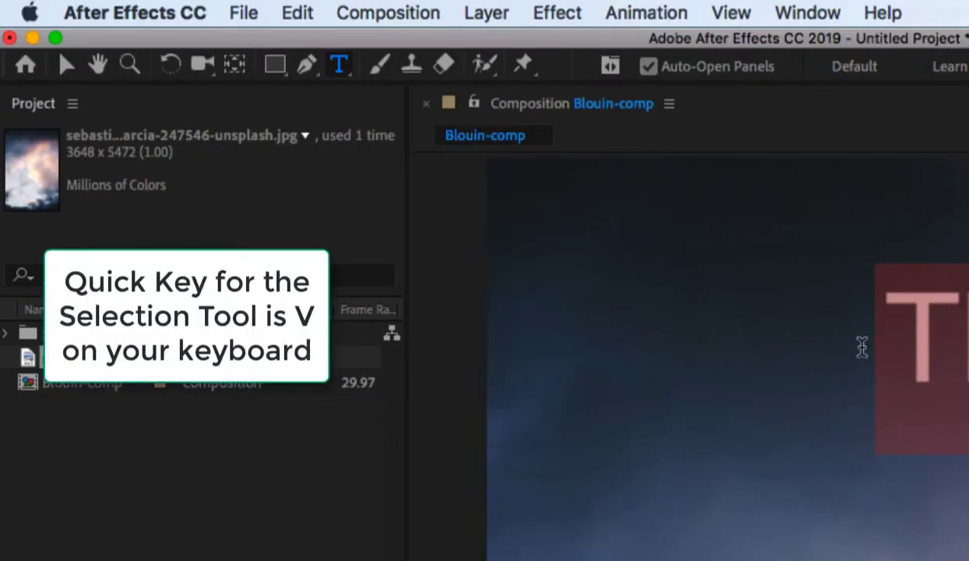
# - Move 'The' to the upper left and centre its anchor point on the word
pyautogui.click(68, 65)
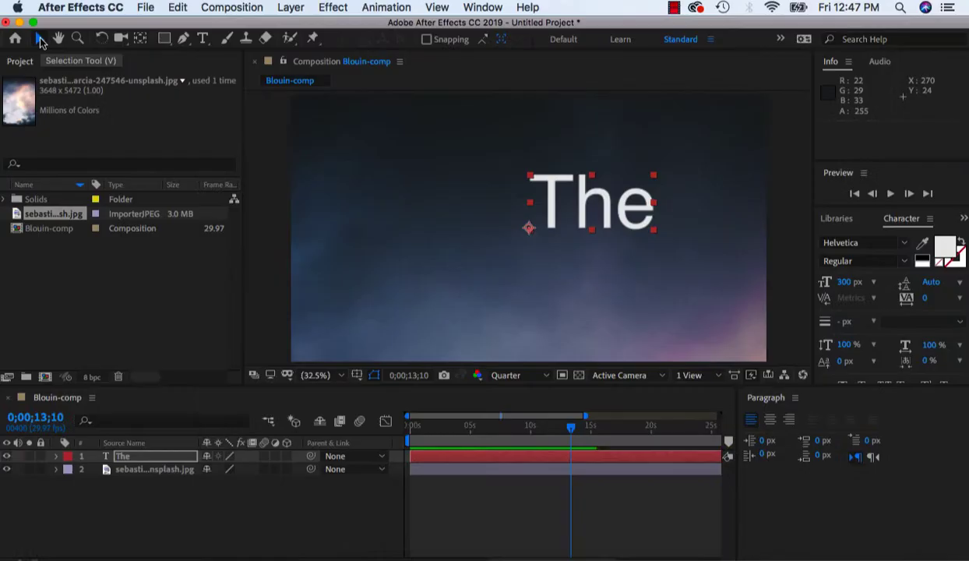
pyautogui.moveTo(532, 207); pyautogui.dragTo(325, 195)
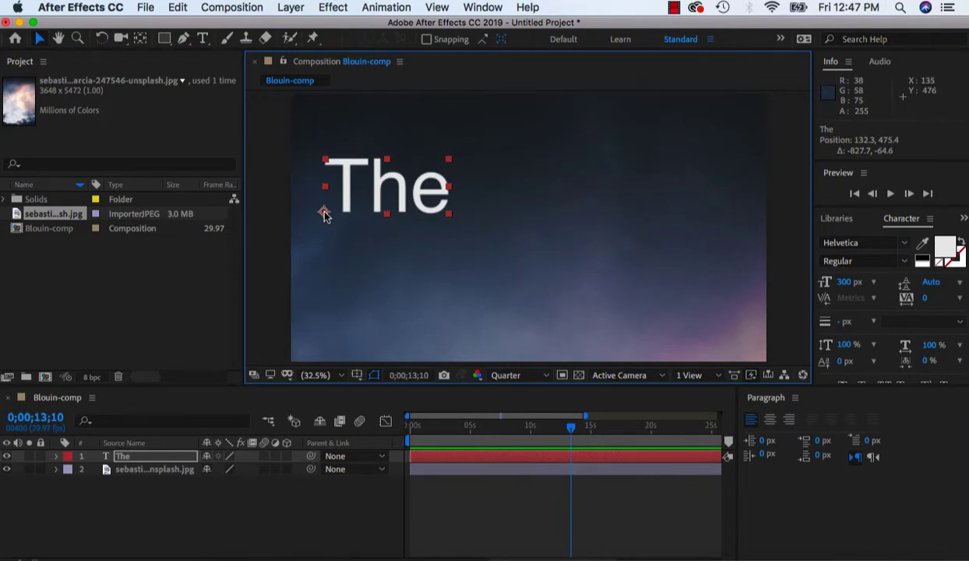
pyautogui.click(140, 38)
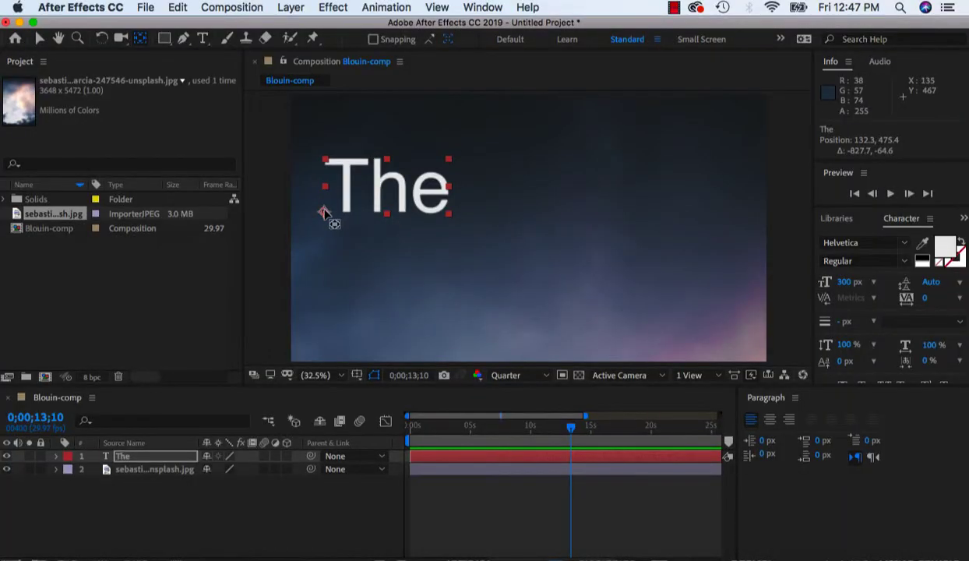
pyautogui.moveTo(326, 209); pyautogui.dragTo(388, 186)
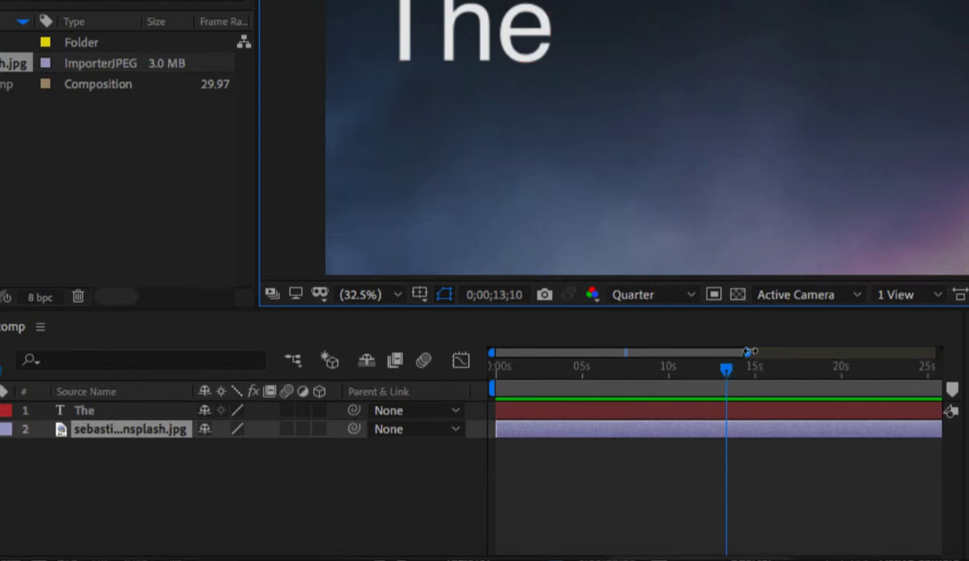
# - Trim the 'The' layer to end after about 4 seconds and park the playhead near the start
pyautogui.moveTo(747, 352); pyautogui.dragTo(943, 354)
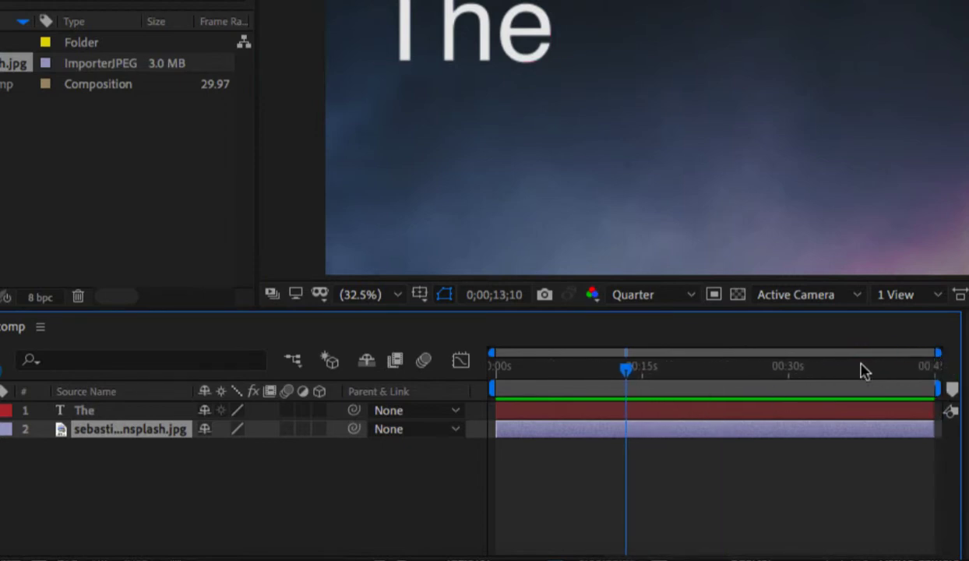
pyautogui.moveTo(626, 372); pyautogui.dragTo(564, 372)
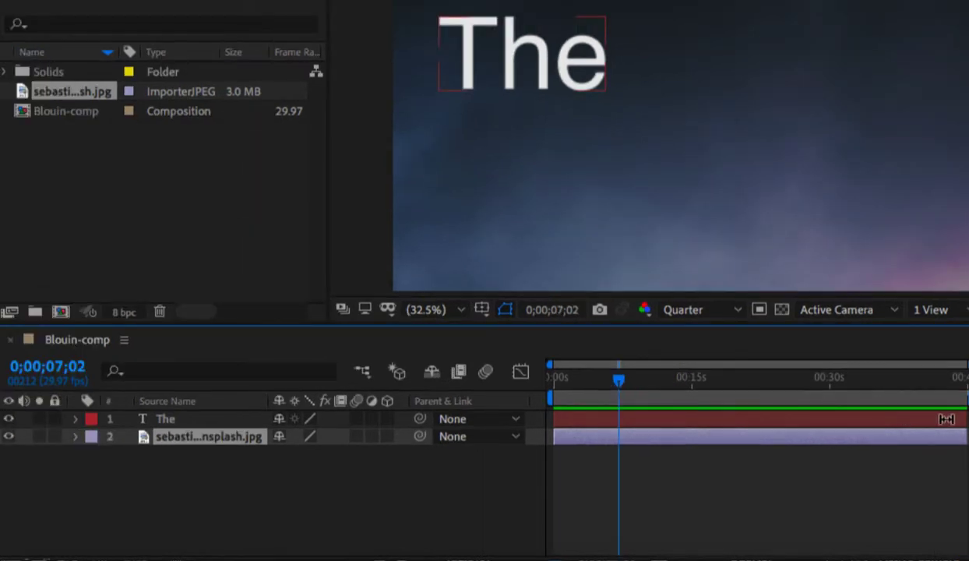
pyautogui.moveTo(961, 421); pyautogui.dragTo(585, 417)
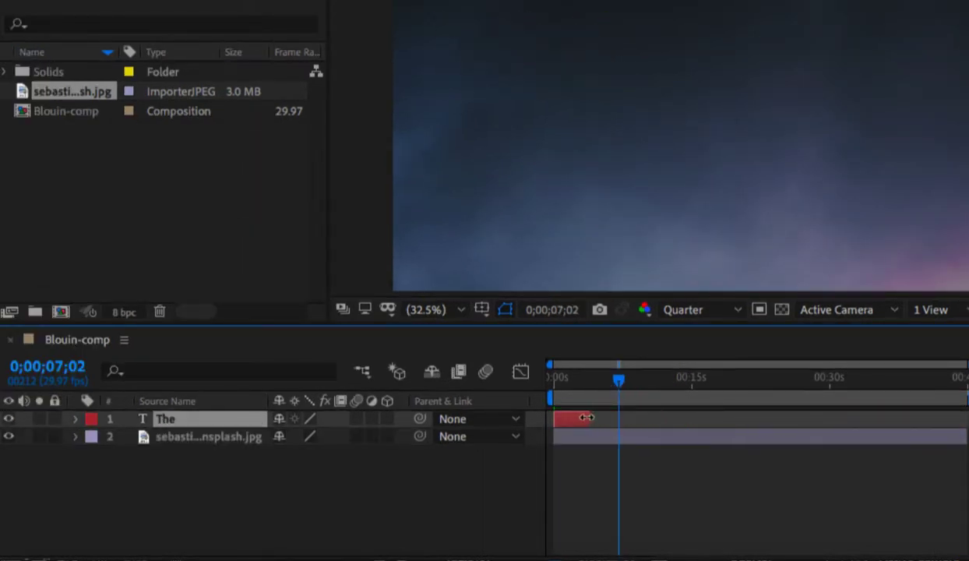
pyautogui.click(561, 380)
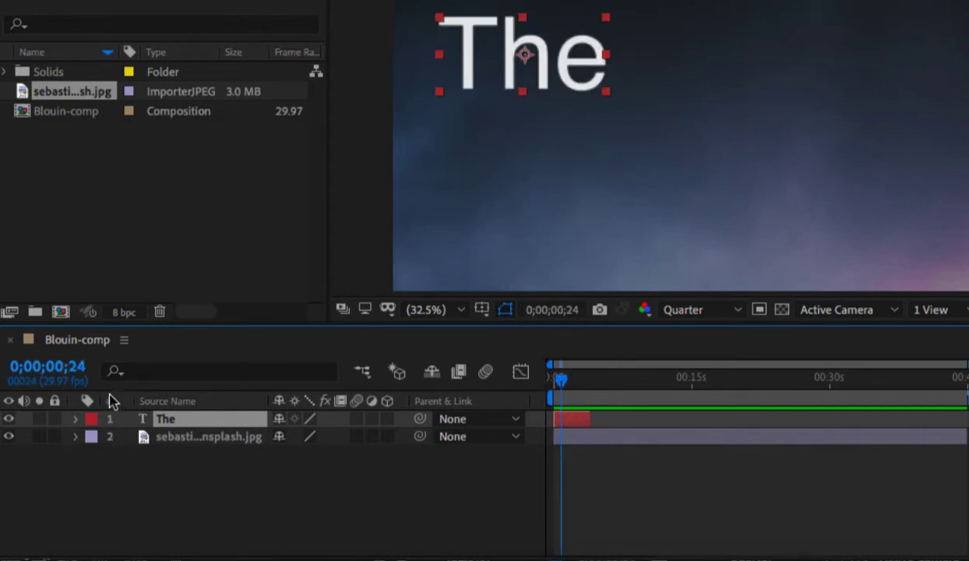
# - Set a 0% Scale keyframe on 'The' at 0;00;00;00
pyautogui.click(75, 420)
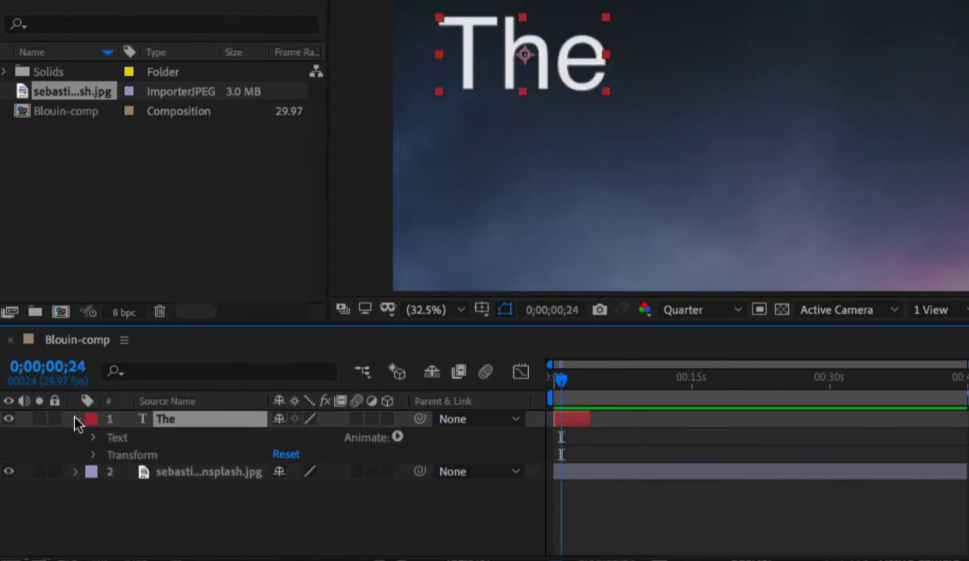
pyautogui.click(94, 455)
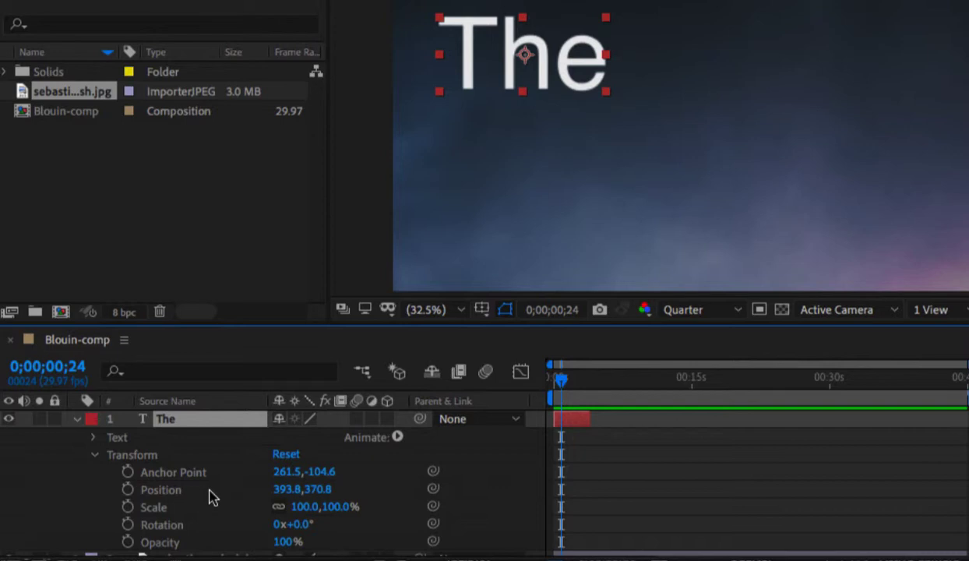
pyautogui.moveTo(560, 378); pyautogui.dragTo(549, 378)
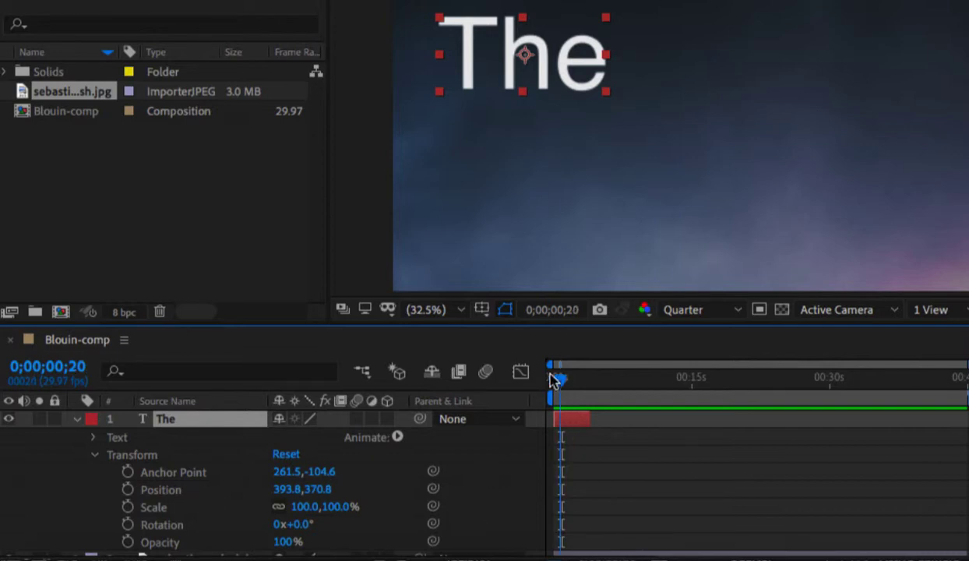
pyautogui.click(128, 506)
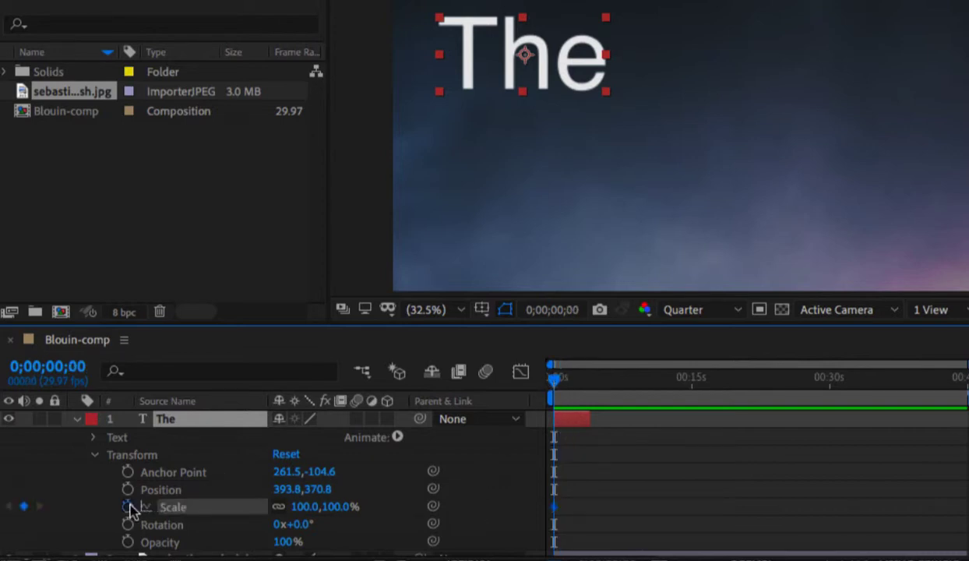
pyautogui.click(303, 507)
pyautogui.write('200')
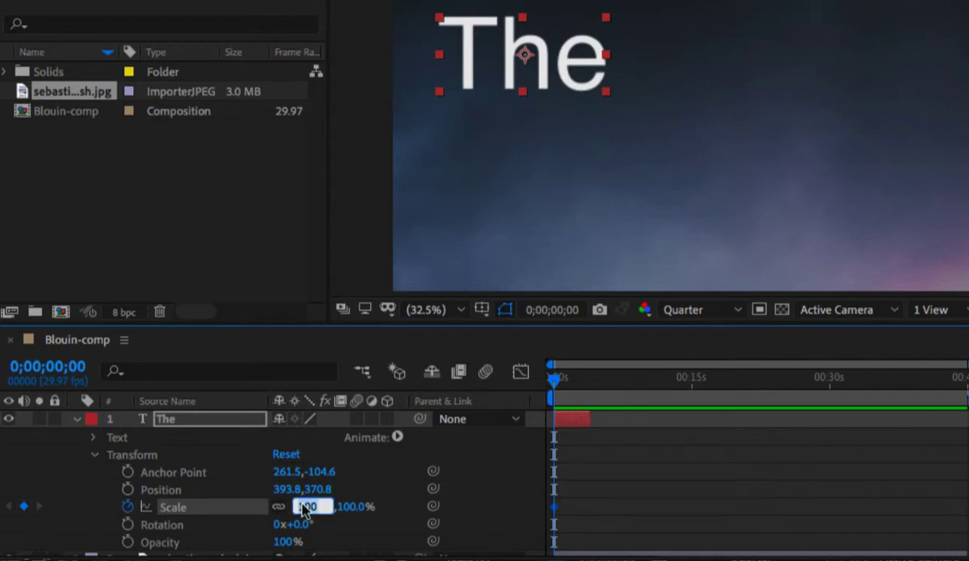
pyautogui.write('0')
pyautogui.press('Return')
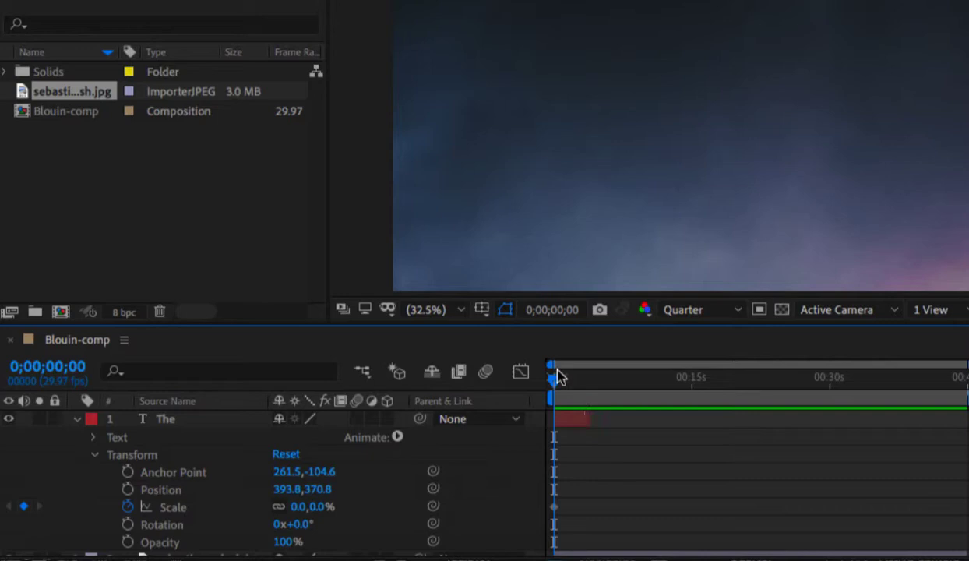
# - Add a 100% Scale keyframe at 0;00;02;21 and scrub to check the growth
pyautogui.moveTo(554, 387); pyautogui.dragTo(578, 387)
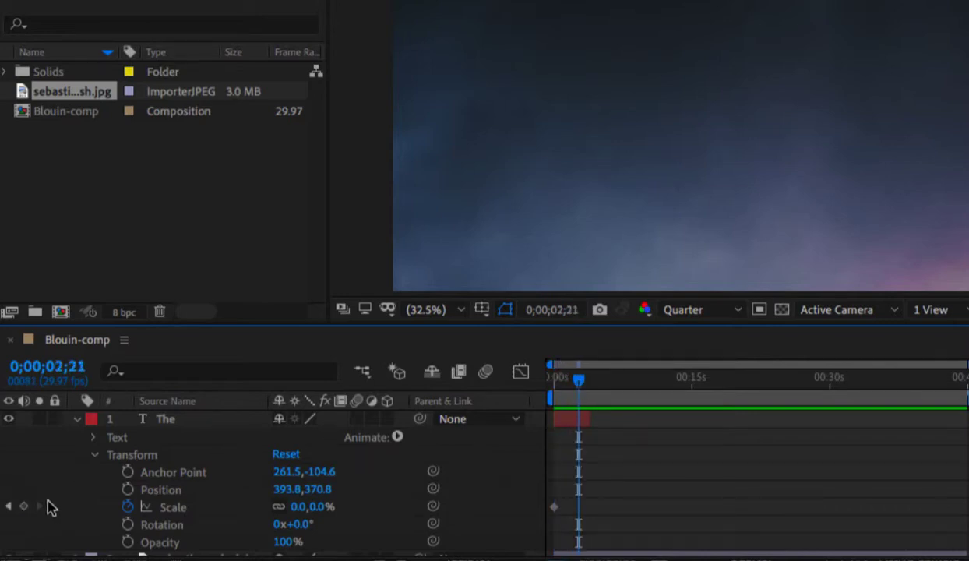
pyautogui.click(24, 507)
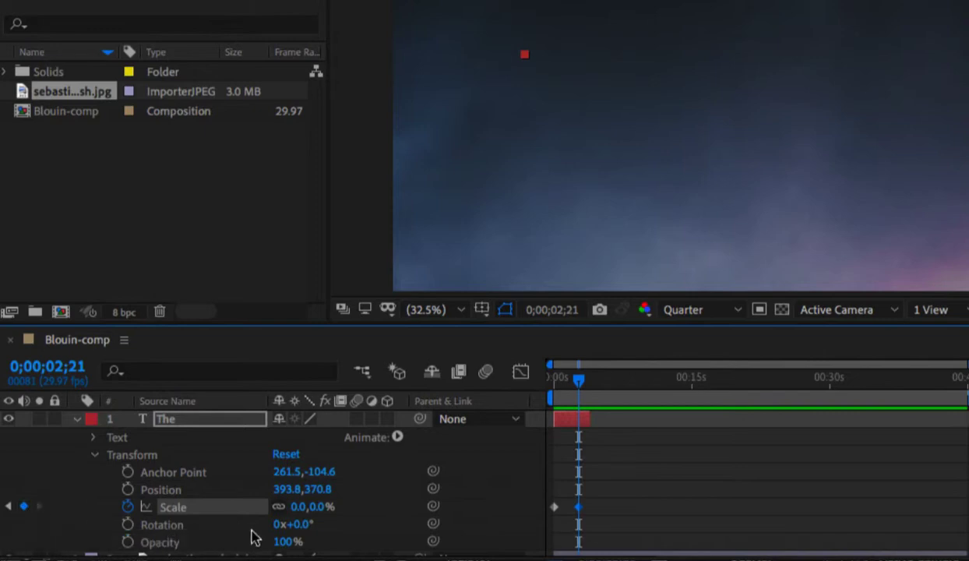
pyautogui.click(297, 507)
pyautogui.write('100')
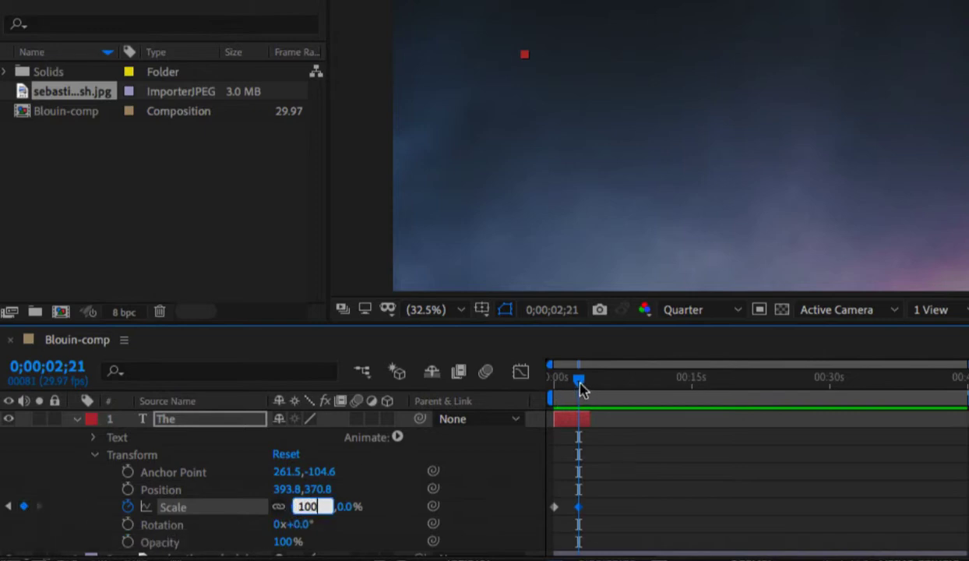
pyautogui.click(580, 383)
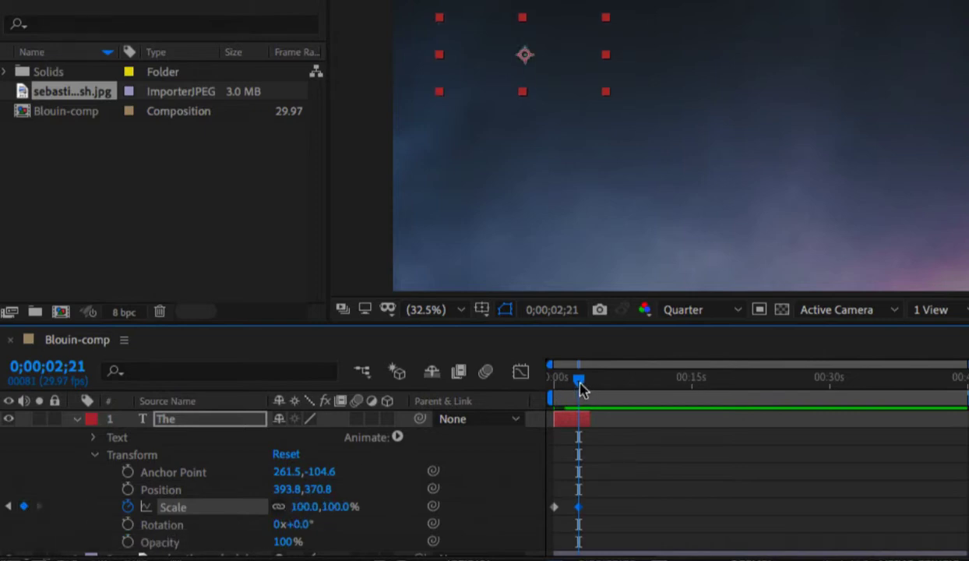
pyautogui.moveTo(580, 383)
pyautogui.mouseDown()
pyautogui.moveTo(549, 383)
pyautogui.moveTo(592, 390)
pyautogui.moveTo(582, 384)
pyautogui.mouseUp()
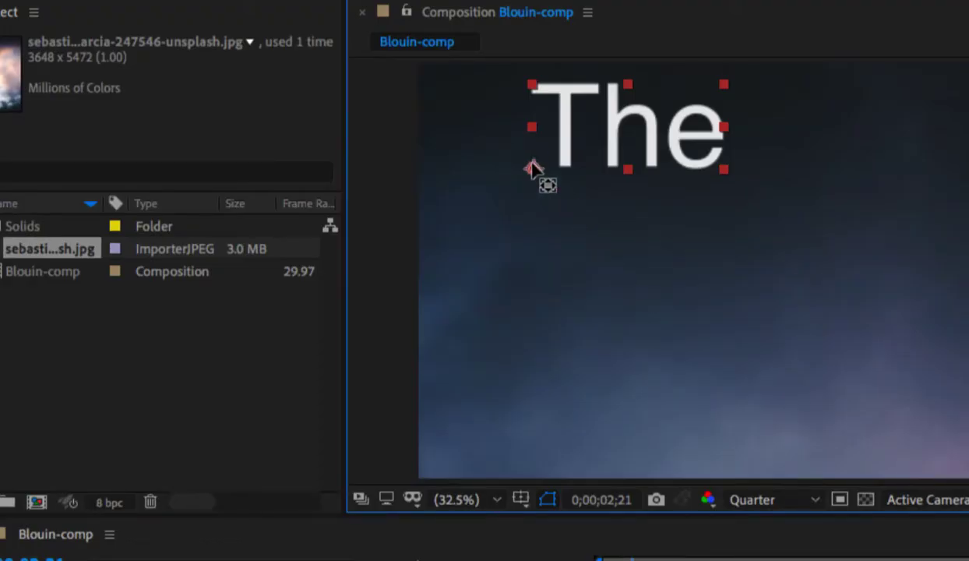
# - Return to the start and play back the 'The' scale-in animation
pyautogui.press('Home')
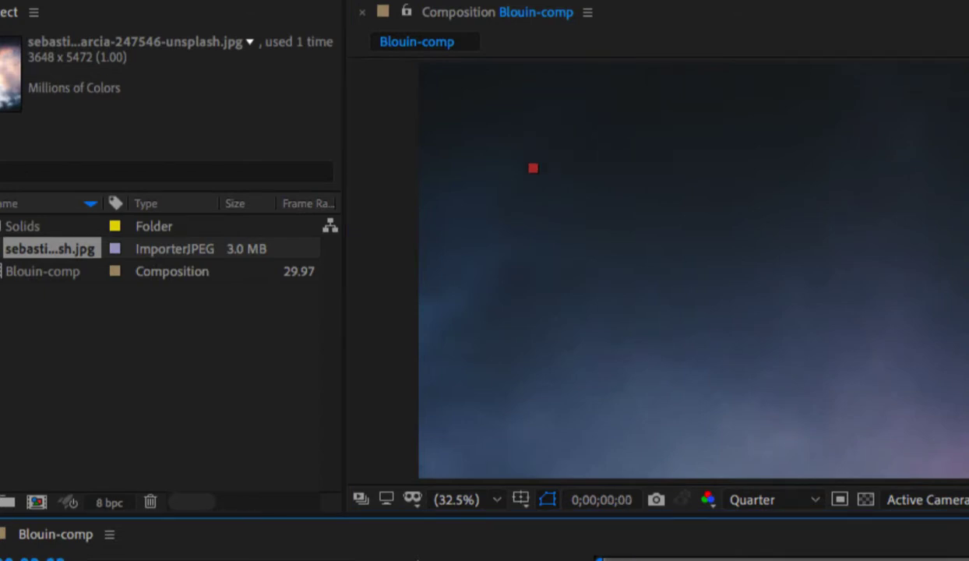
pyautogui.press('space')
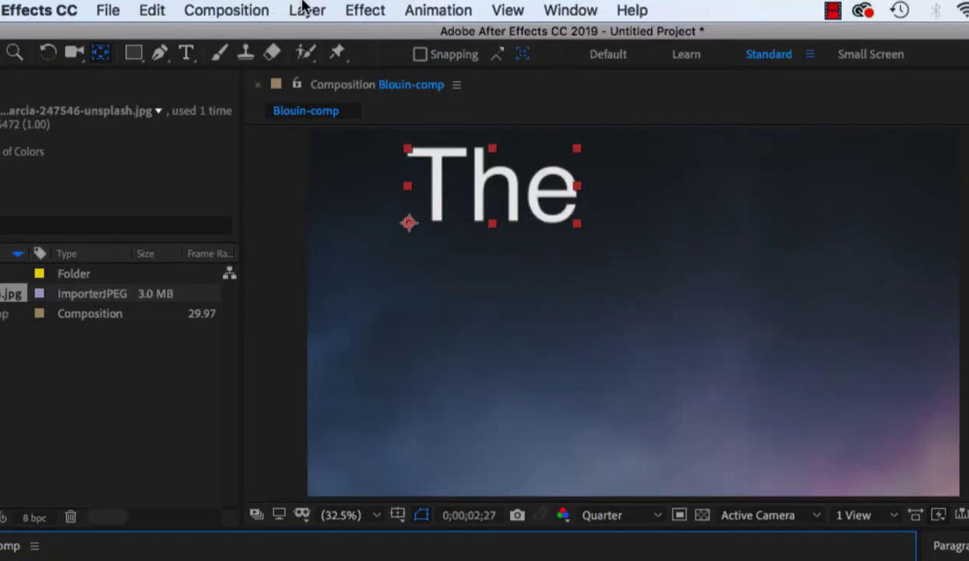
# - Add a 'SUN' text layer and place it just right of and below 'The'
pyautogui.click(304, 9)
pyautogui.moveTo(316, 35)
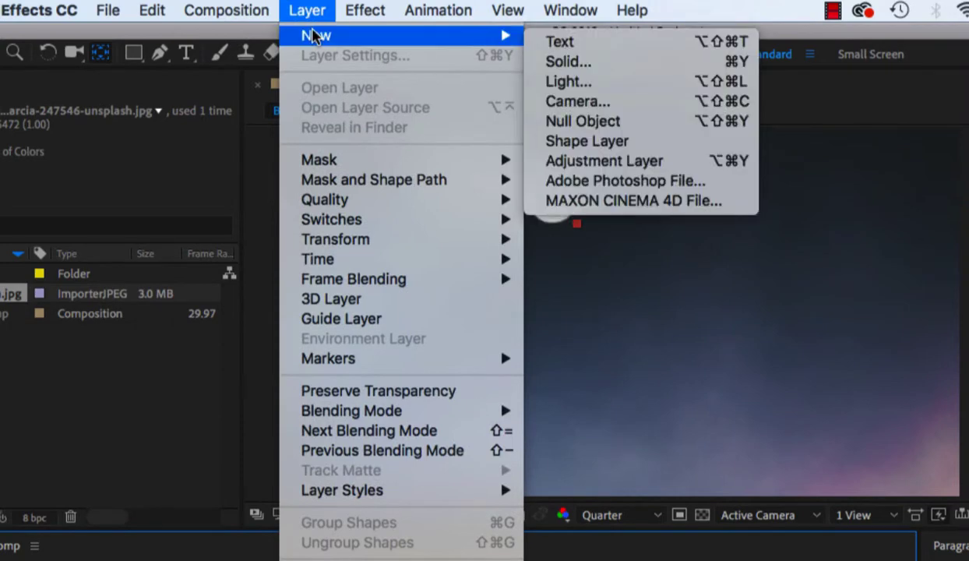
pyautogui.click(567, 41)
pyautogui.write('The')
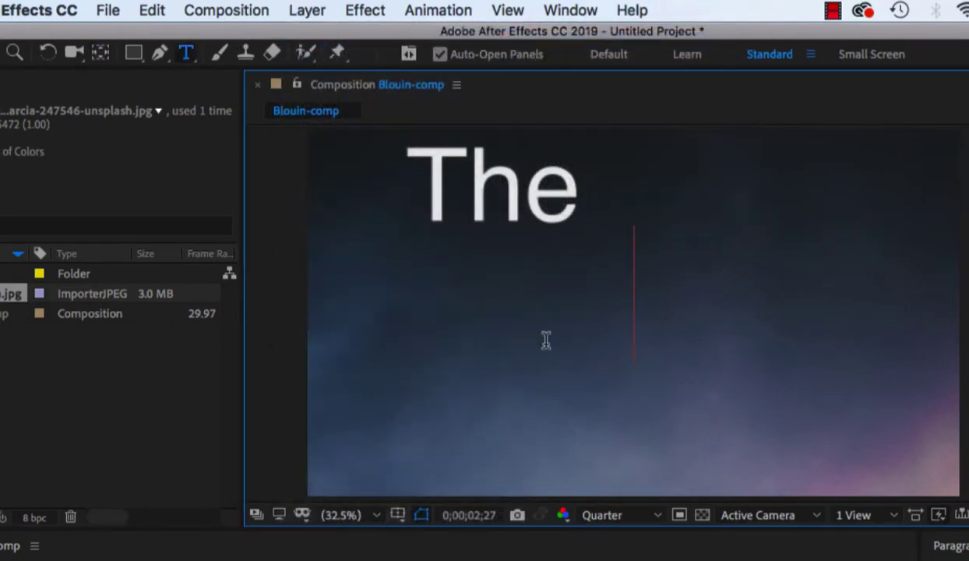
pyautogui.write('SUN')
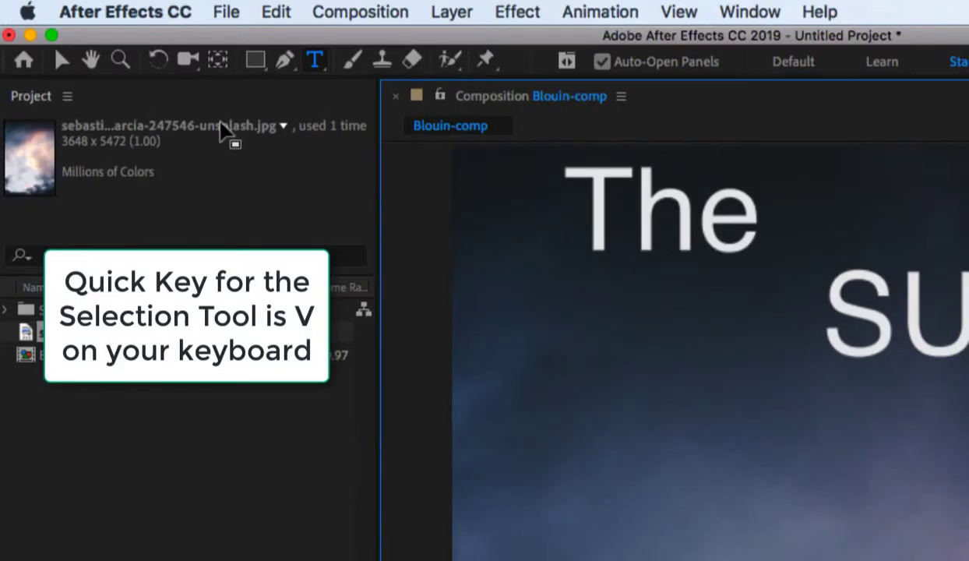
pyautogui.click(58, 64)
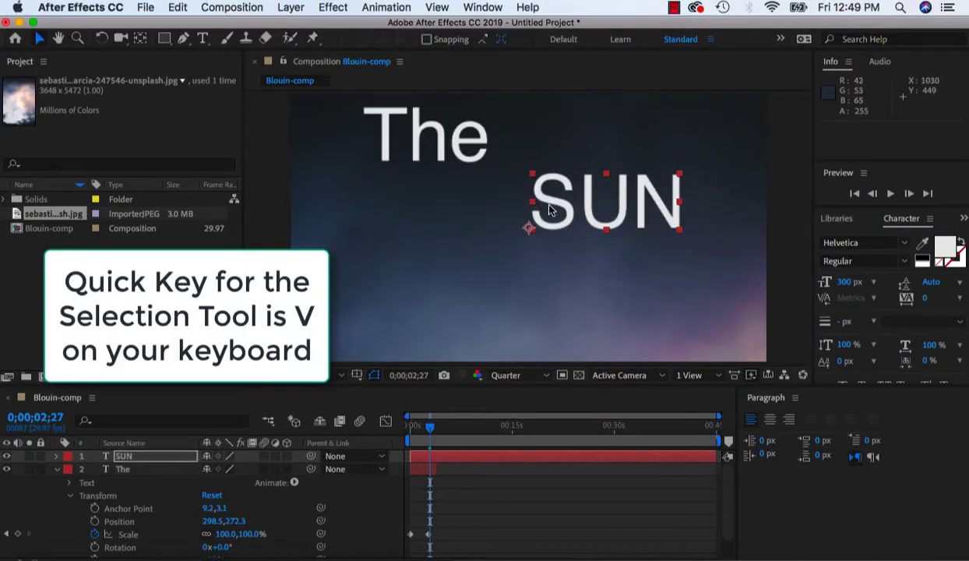
pyautogui.moveTo(554, 205)
pyautogui.mouseDown()
pyautogui.moveTo(526, 162)
pyautogui.moveTo(524, 172)
pyautogui.mouseUp()
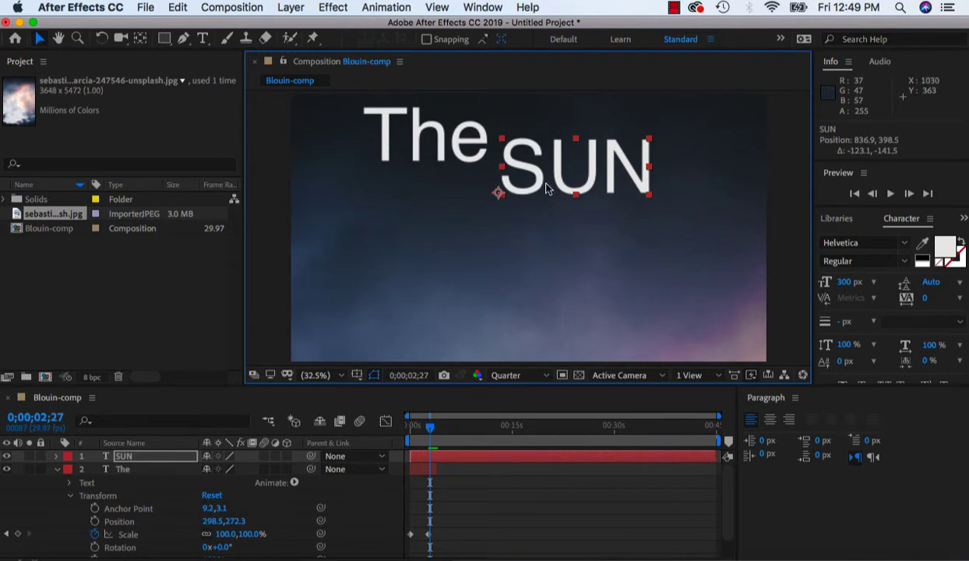
# - Zoom the viewer to 12.5% and move SUN off the left edge of the frame
pyautogui.click(345, 376)
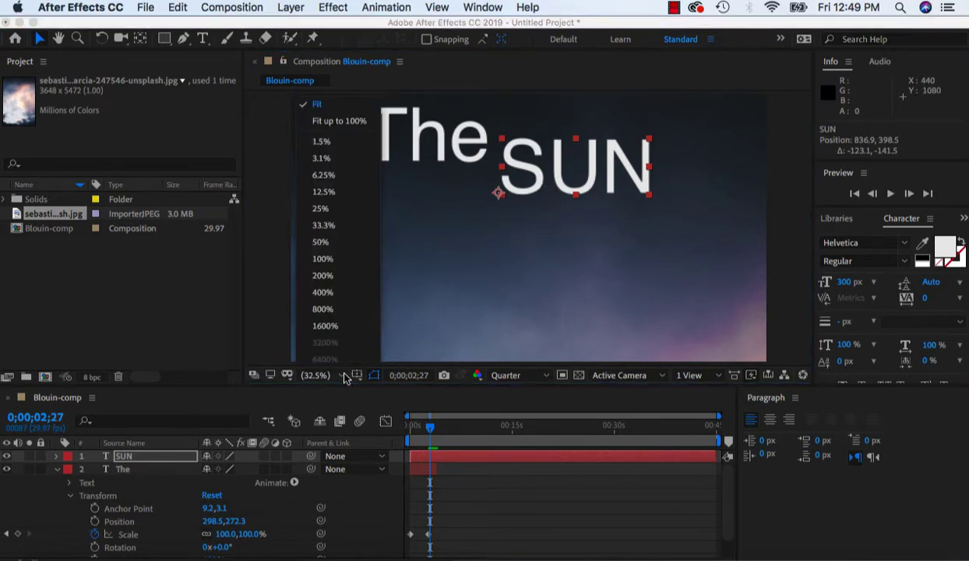
pyautogui.click(350, 191)
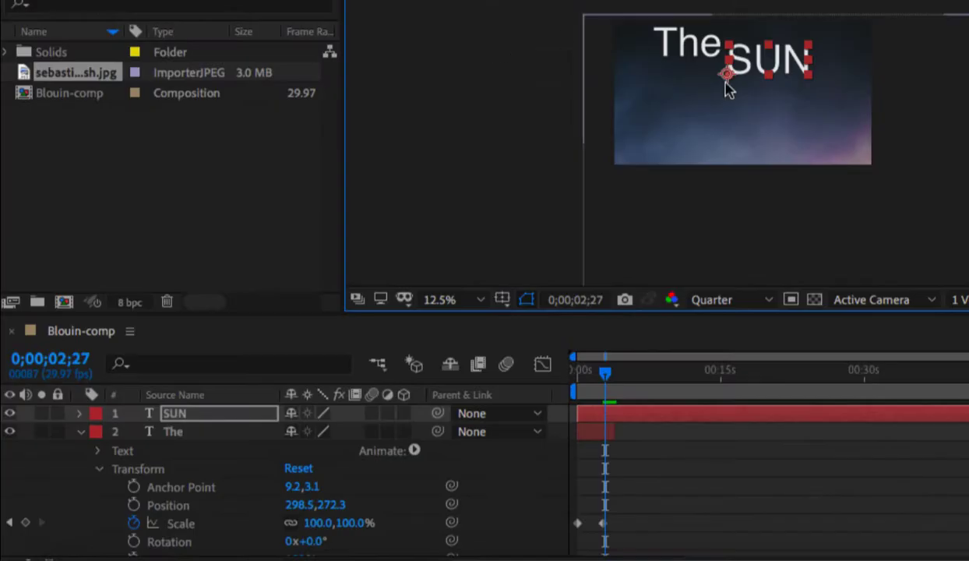
pyautogui.moveTo(734, 64); pyautogui.dragTo(536, 68)
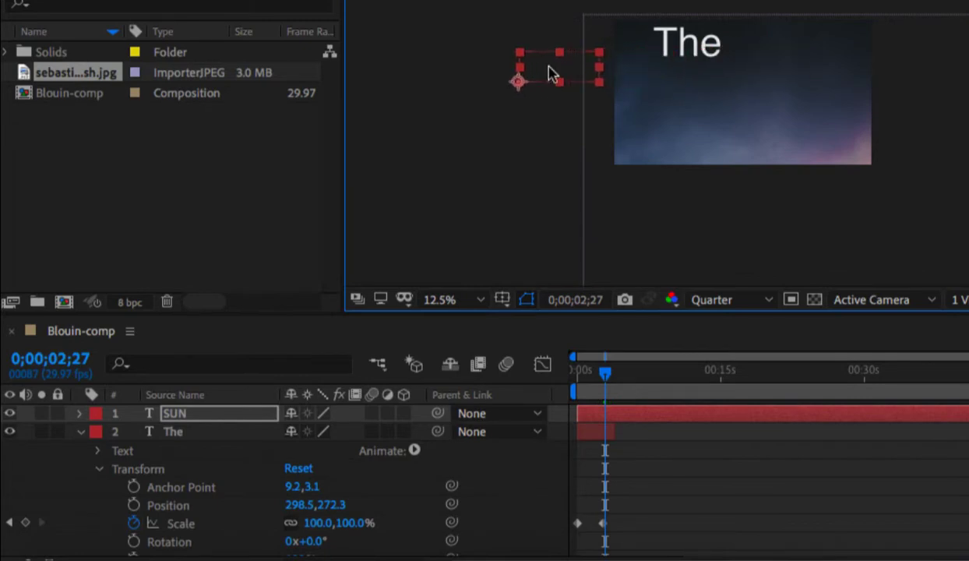
# - Keyframe SUN's off-screen Position at 0;00;01;24 and its in-frame position at 0;00;05;08
pyautogui.moveTo(606, 374); pyautogui.dragTo(595, 377)
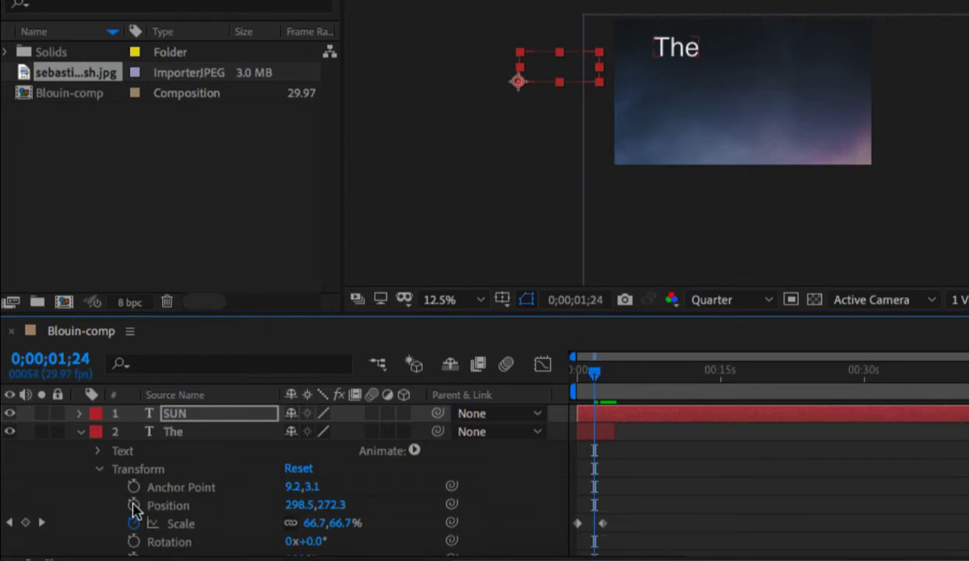
pyautogui.click(79, 432)
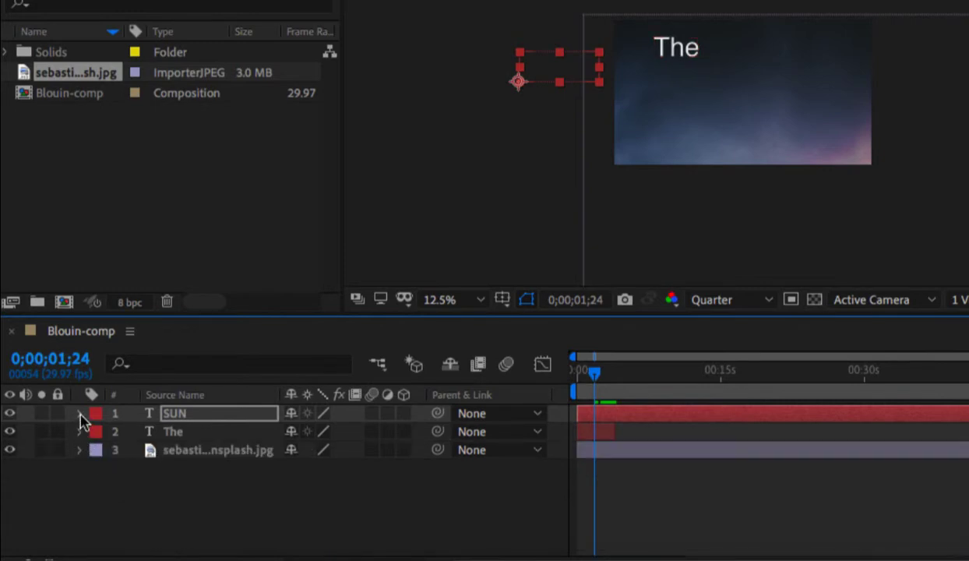
pyautogui.click(80, 414)
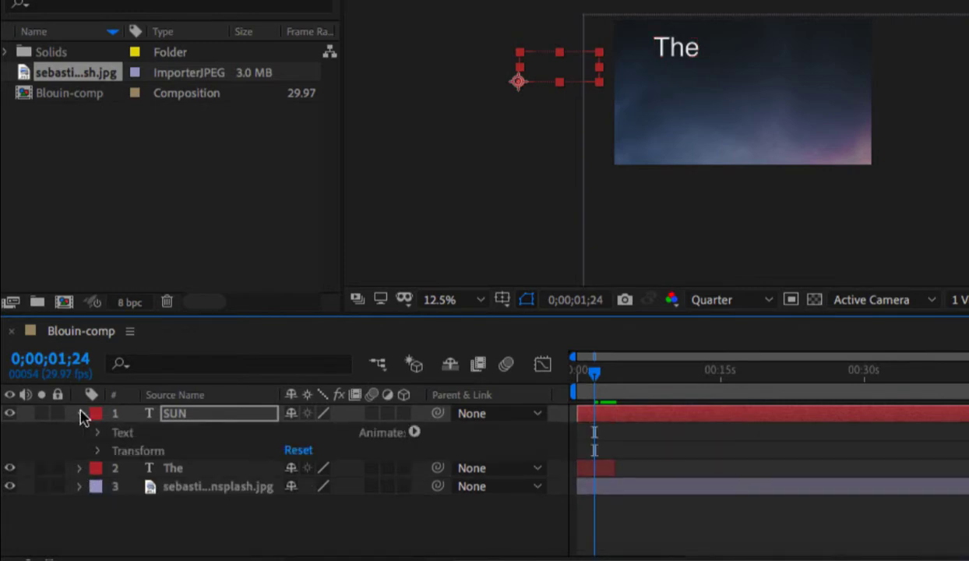
pyautogui.click(96, 451)
pyautogui.click(134, 486)
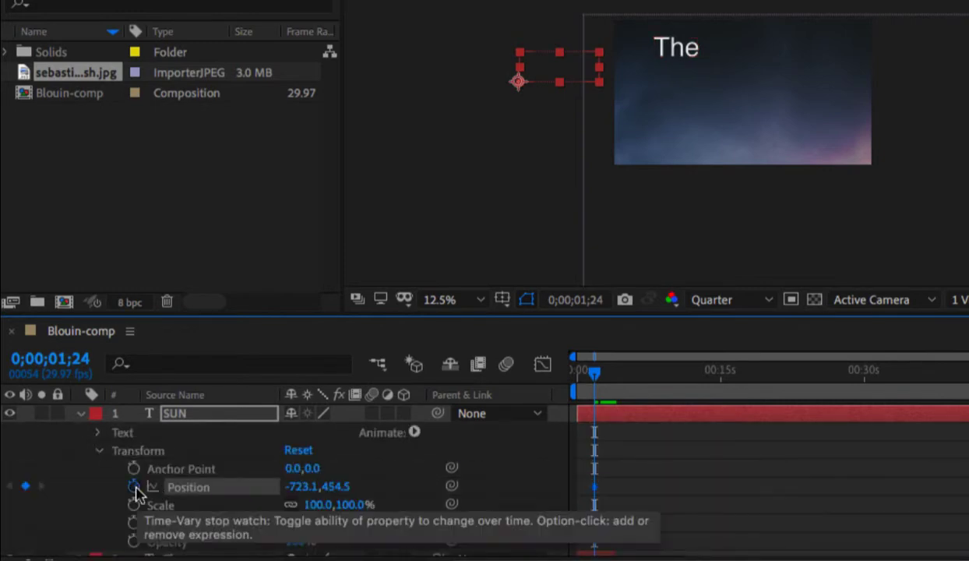
pyautogui.moveTo(593, 377); pyautogui.dragTo(629, 380)
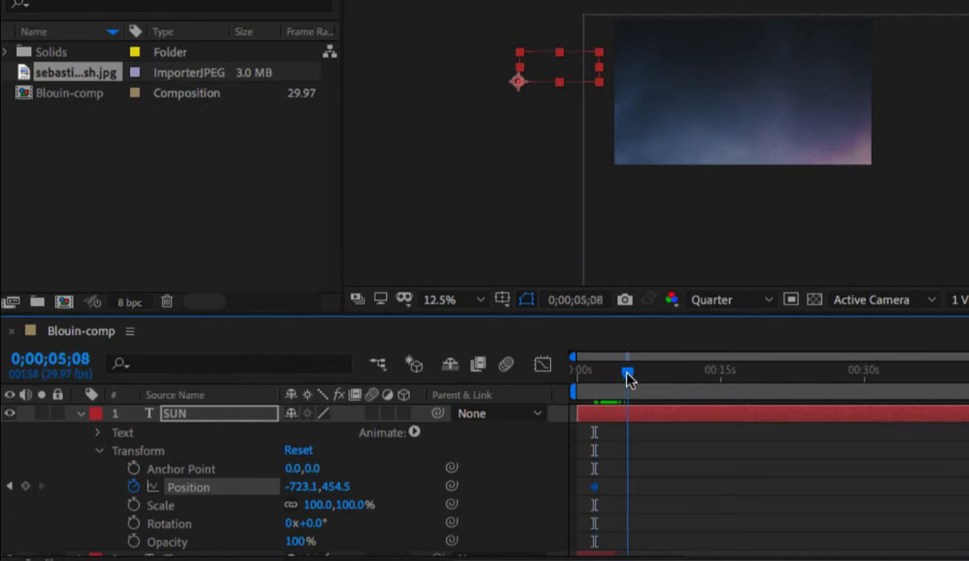
pyautogui.moveTo(556, 72)
pyautogui.mouseDown()
pyautogui.moveTo(750, 77)
pyautogui.moveTo(748, 67)
pyautogui.mouseUp()
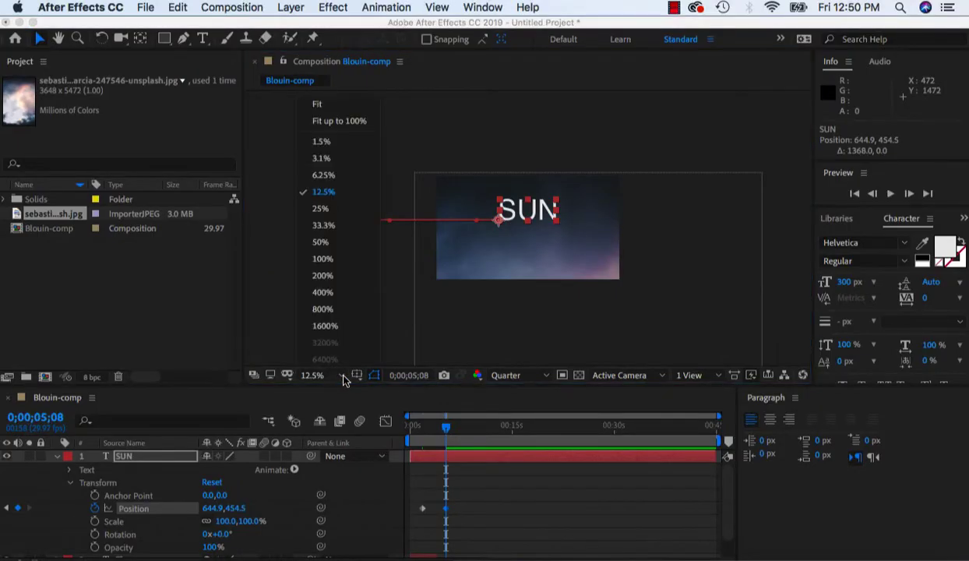
# - Fit the viewer and lengthen the 'The' layer to about ten seconds
pyautogui.click(339, 120)
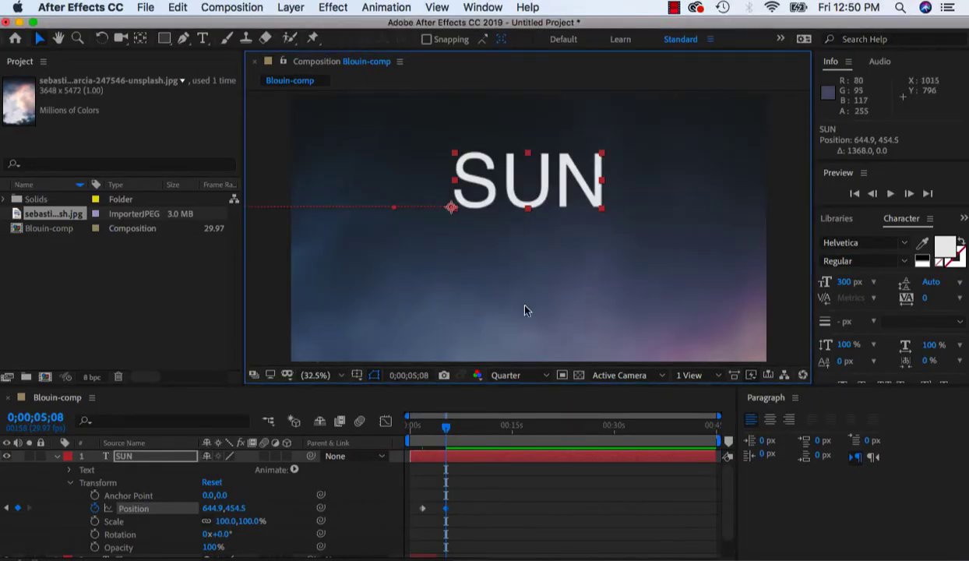
pyautogui.moveTo(448, 435)
pyautogui.mouseDown()
pyautogui.moveTo(425, 441)
pyautogui.moveTo(454, 441)
pyautogui.mouseUp()
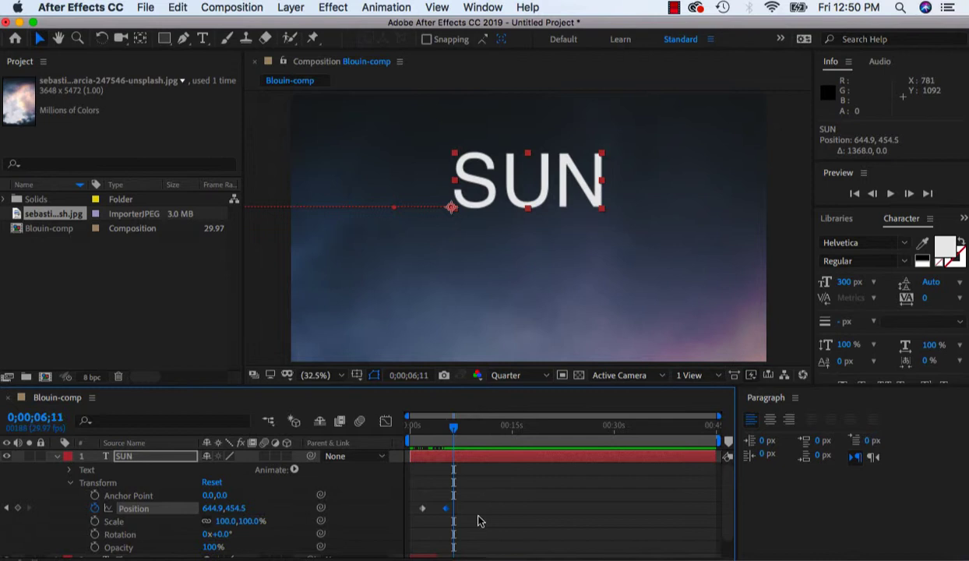
pyautogui.scroll(-2, 483, 543)
pyautogui.moveTo(434, 537); pyautogui.dragTo(458, 538)
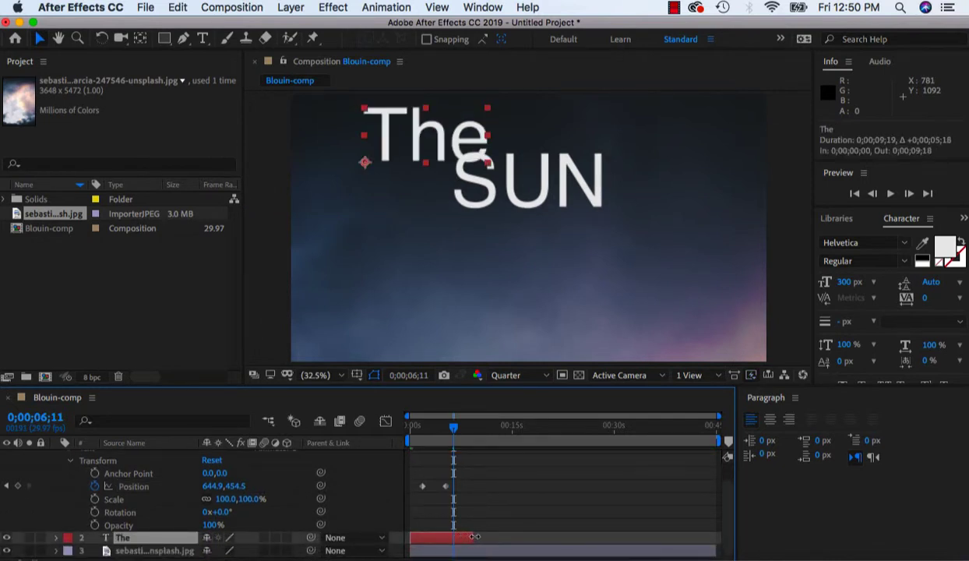
pyautogui.moveTo(479, 536); pyautogui.dragTo(484, 537)
# - Trim the SUN layer's out-point to end with 'The' at 0;00;11;01
pyautogui.scroll(2, 58, 467)
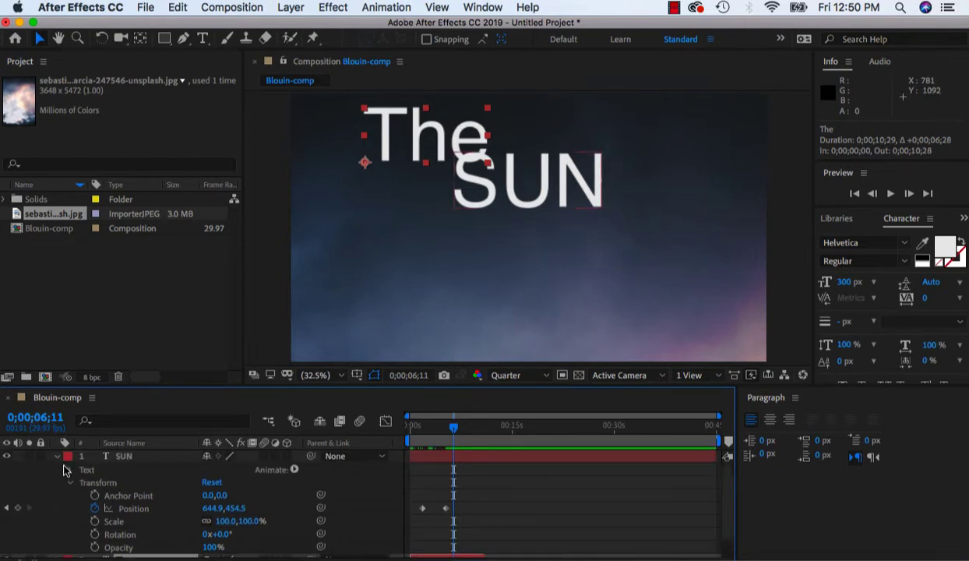
pyautogui.click(56, 458)
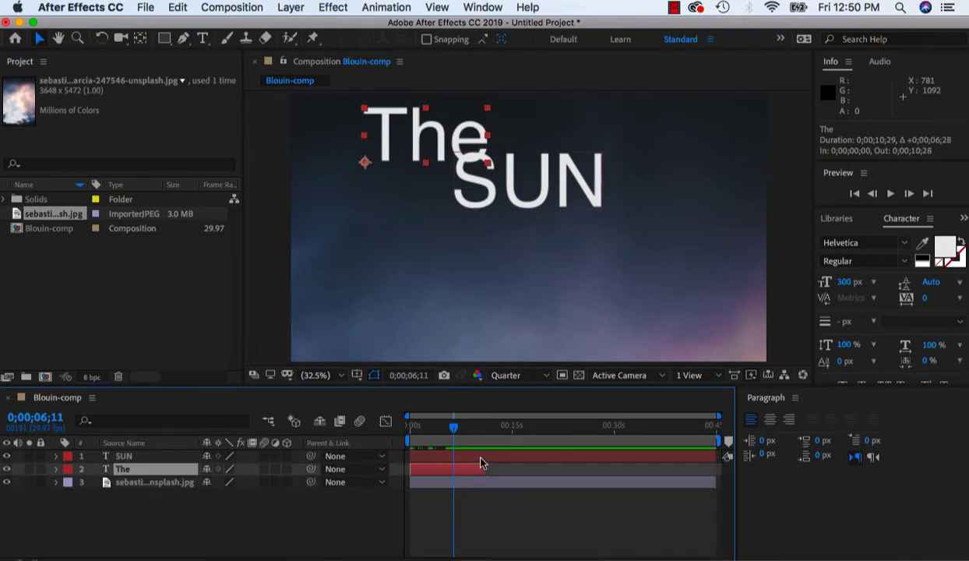
pyautogui.moveTo(715, 457)
pyautogui.mouseDown()
pyautogui.moveTo(485, 461)
pyautogui.moveTo(419, 439)
pyautogui.moveTo(458, 444)
pyautogui.mouseUp()
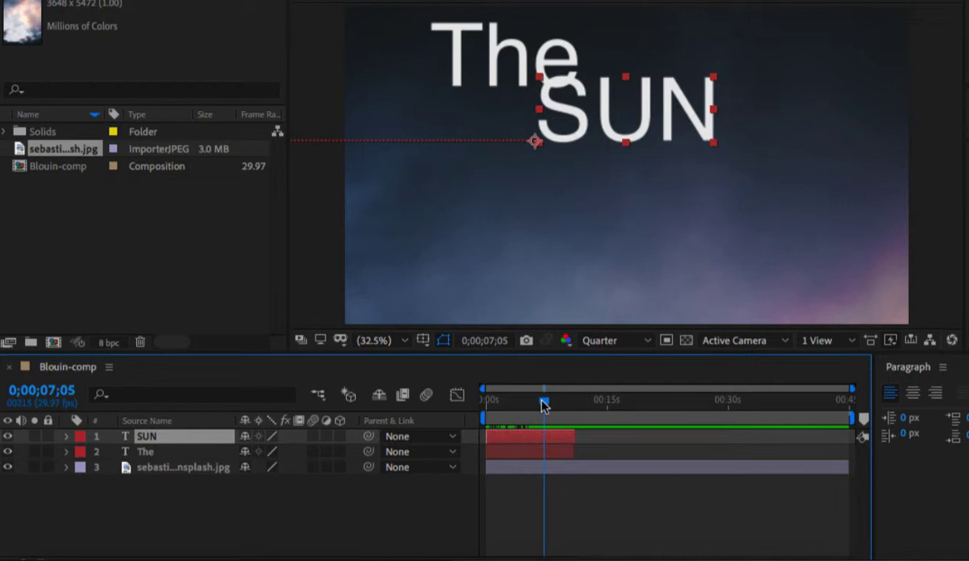
# - Add a third SUN Position keyframe at 0;00;07;05, dragged down-right to 764.9,522.2
pyautogui.click(66, 438)
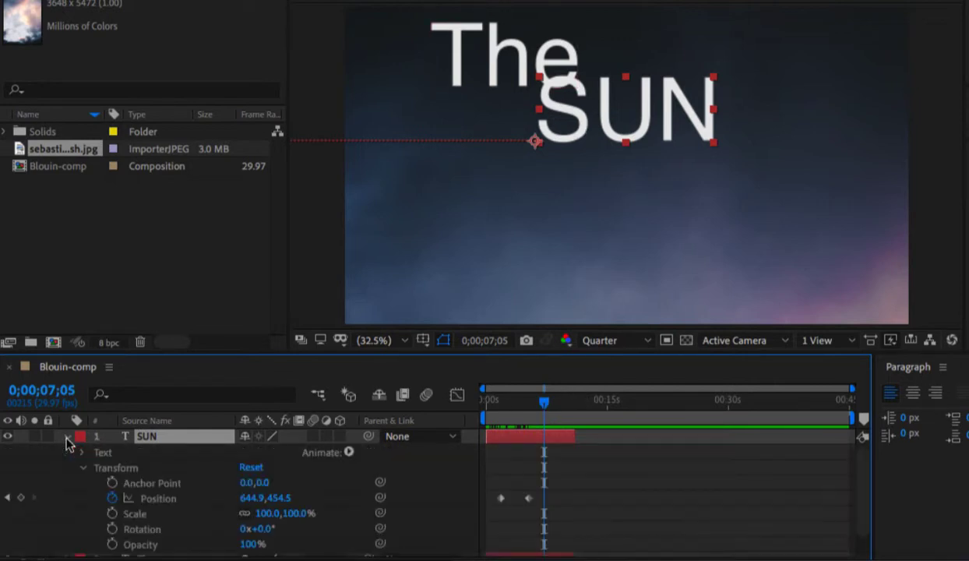
pyautogui.click(526, 501)
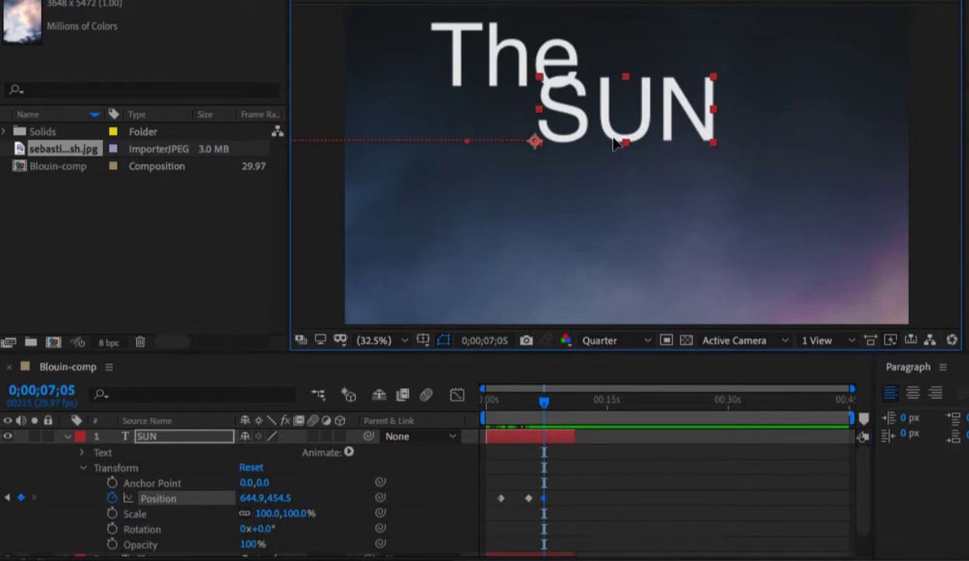
pyautogui.moveTo(621, 148); pyautogui.dragTo(651, 162)
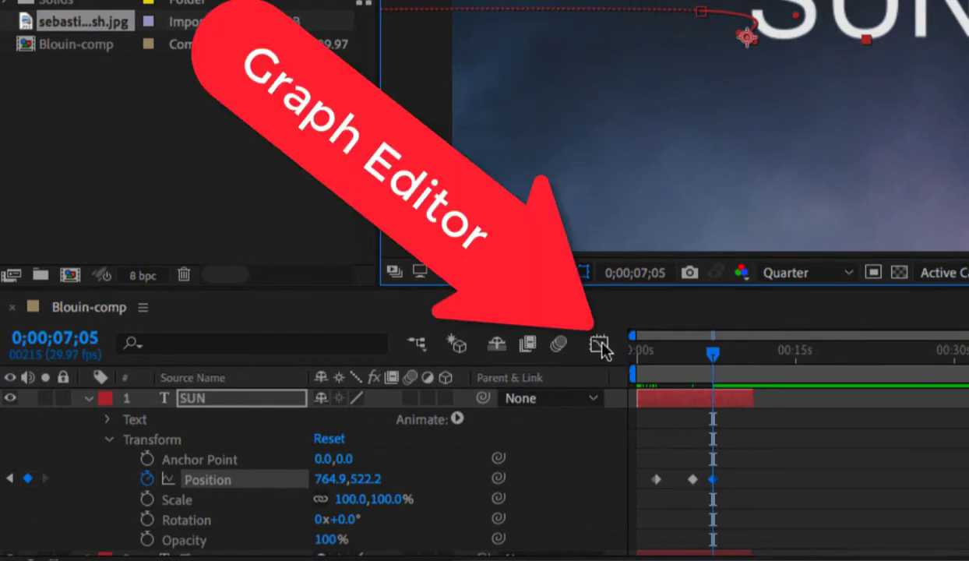
# - Reshape SUN's Position curves in the Graph Editor so it reaches 297.3,377.8 at 0;00;07;05
pyautogui.click(599, 345)
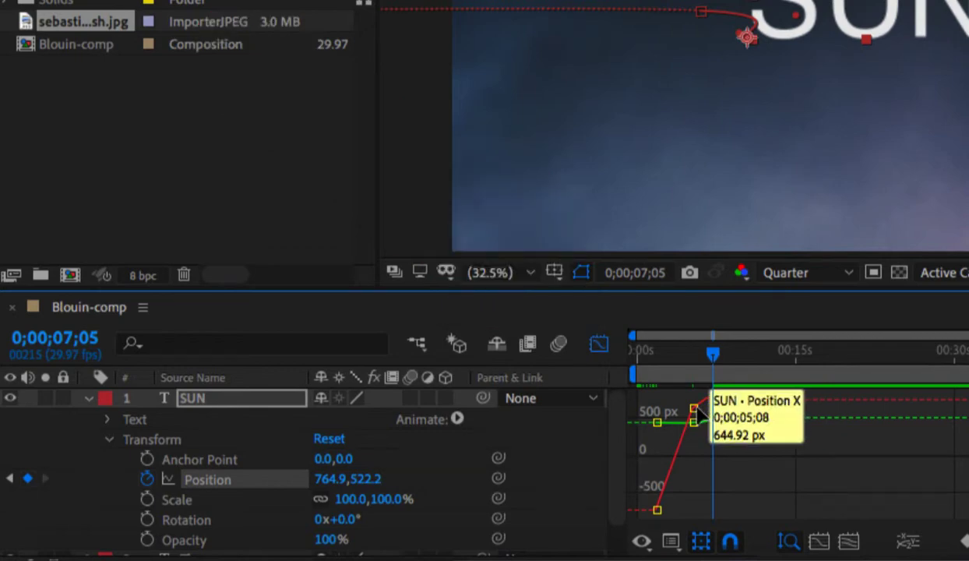
pyautogui.moveTo(709, 413)
pyautogui.mouseDown()
pyautogui.moveTo(678, 408)
pyautogui.moveTo(673, 417)
pyautogui.mouseUp()
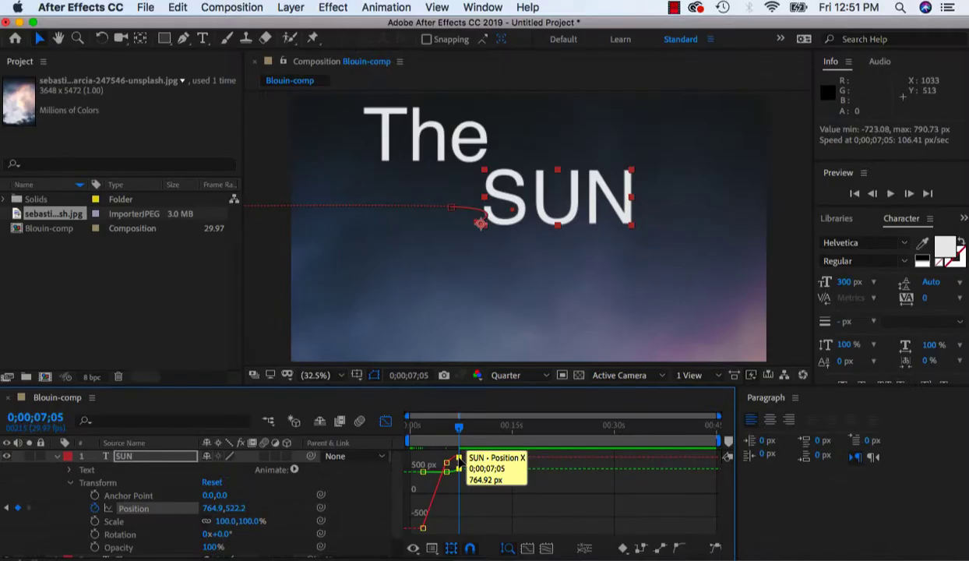
pyautogui.moveTo(454, 461); pyautogui.dragTo(512, 465)
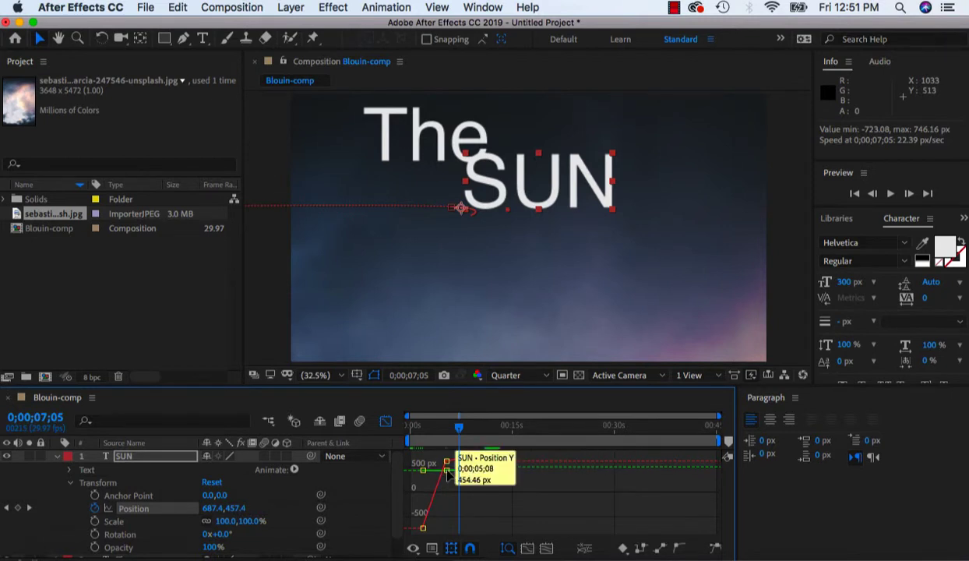
pyautogui.moveTo(446, 463); pyautogui.dragTo(470, 502)
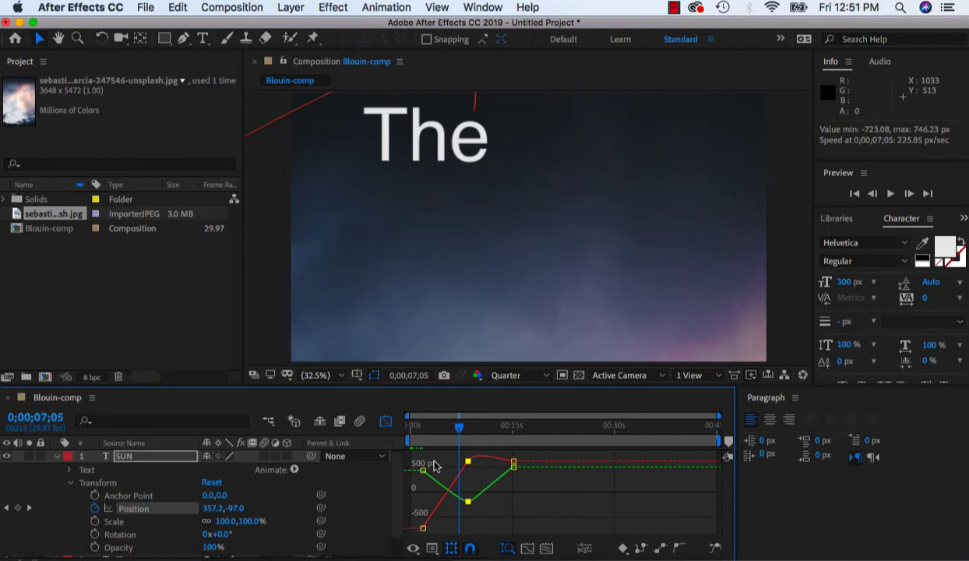
pyautogui.moveTo(425, 471)
pyautogui.mouseDown()
pyautogui.moveTo(434, 439)
pyautogui.moveTo(461, 426)
pyautogui.mouseUp()
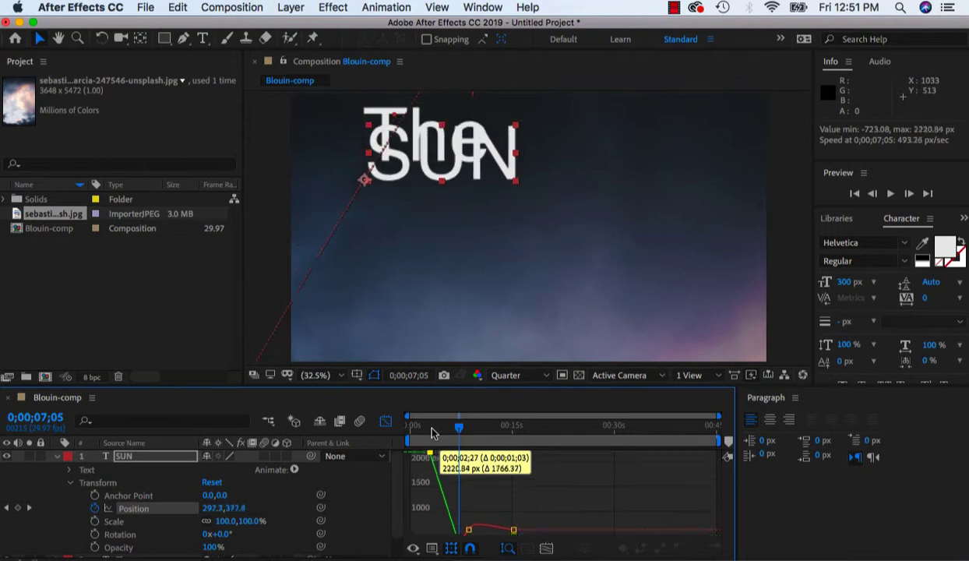
# - Return to layer bars and move SUN down to 644.9,611.4 beneath 'The', previewing its slide-in
pyautogui.click(385, 422)
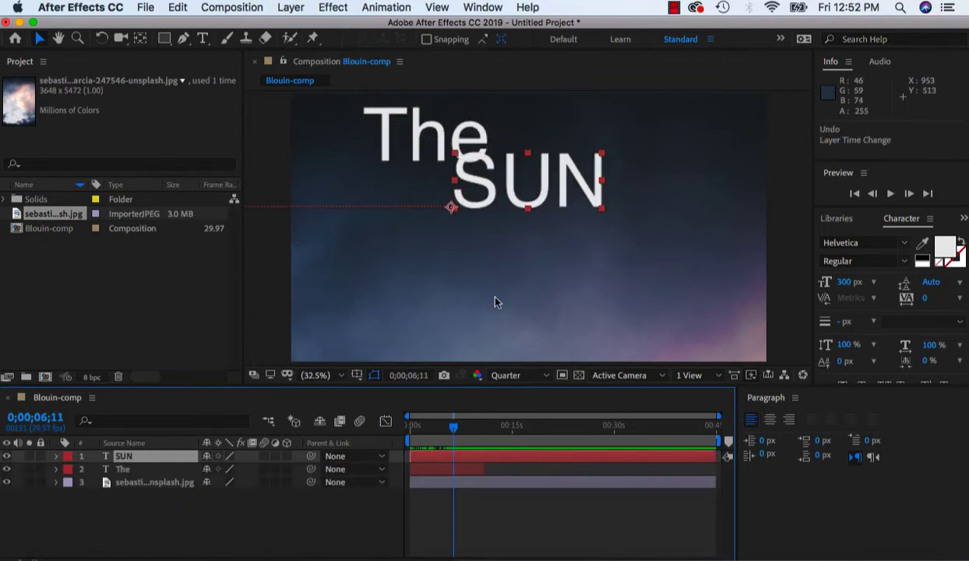
pyautogui.moveTo(476, 212); pyautogui.dragTo(492, 230)
pyautogui.click(433, 425)
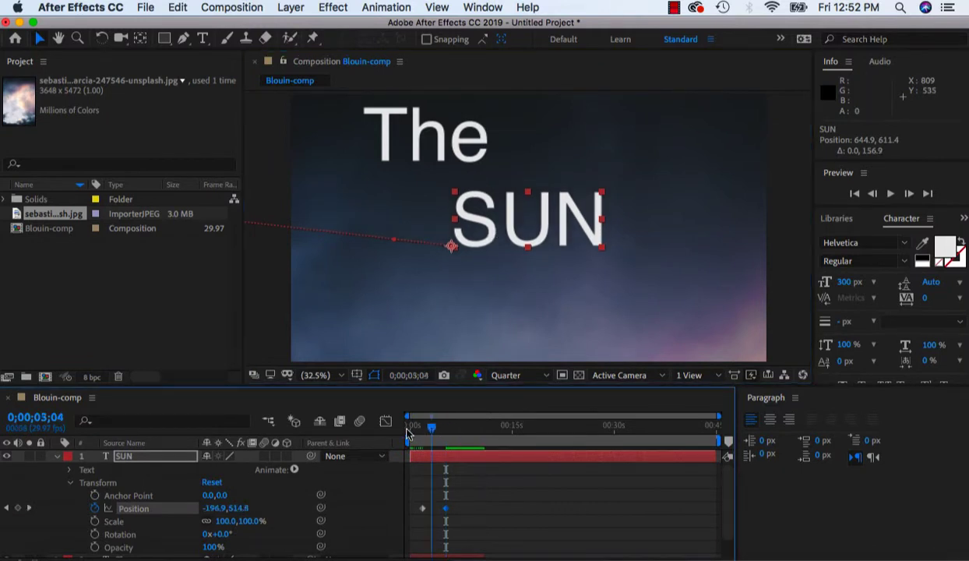
pyautogui.moveTo(405, 432); pyautogui.dragTo(449, 442)
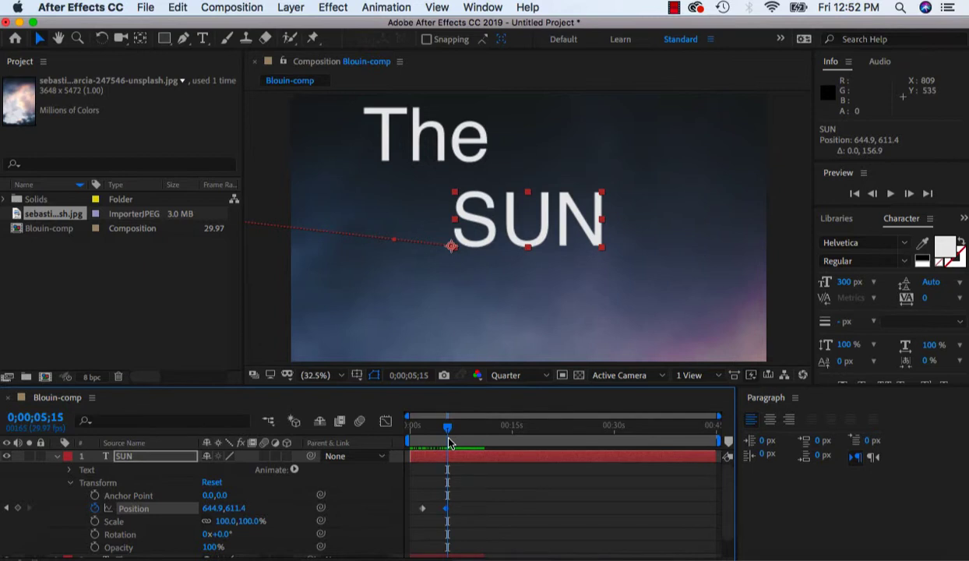
pyautogui.click(70, 483)
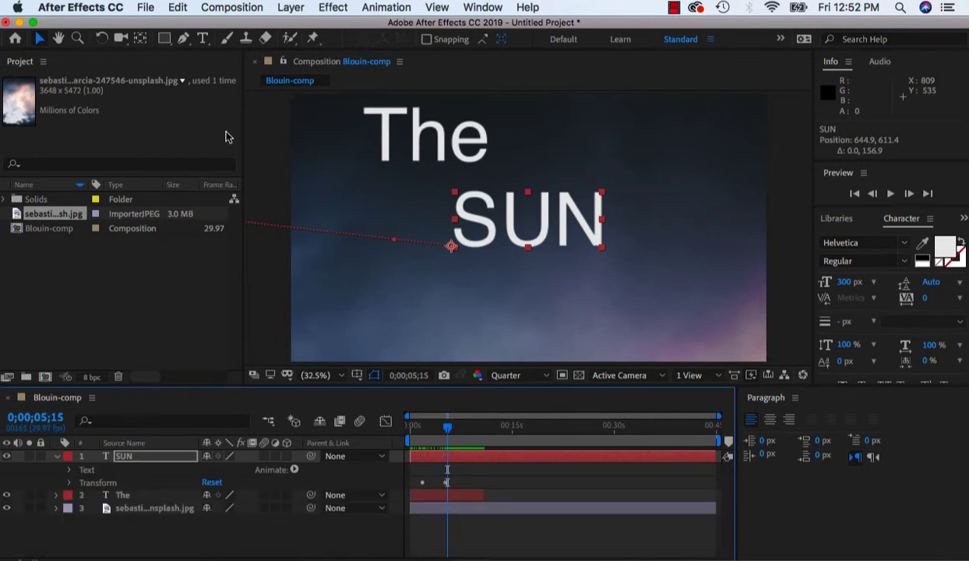
pyautogui.click(202, 38)
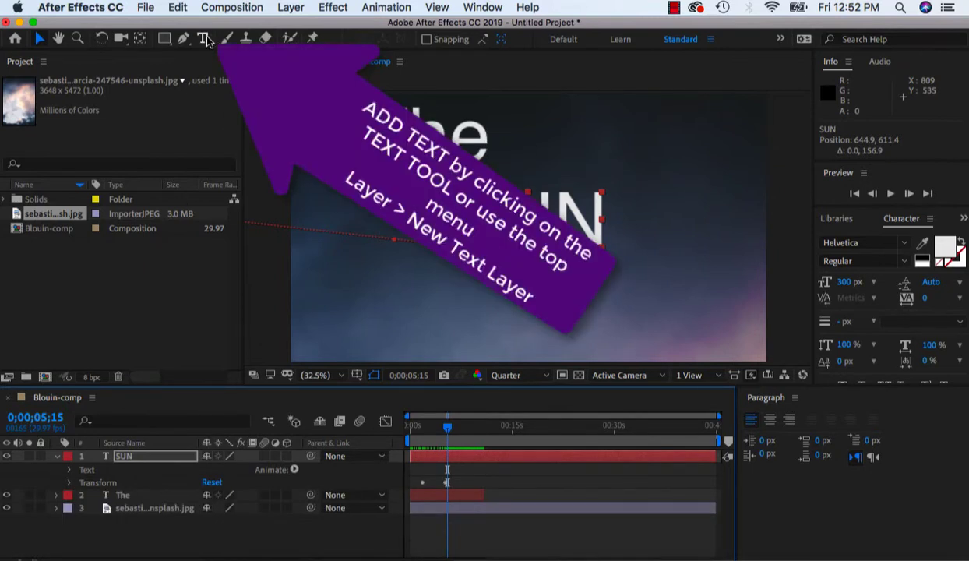
# - Create a new text layer reading 'will come out' below SUN
pyautogui.click(333, 293)
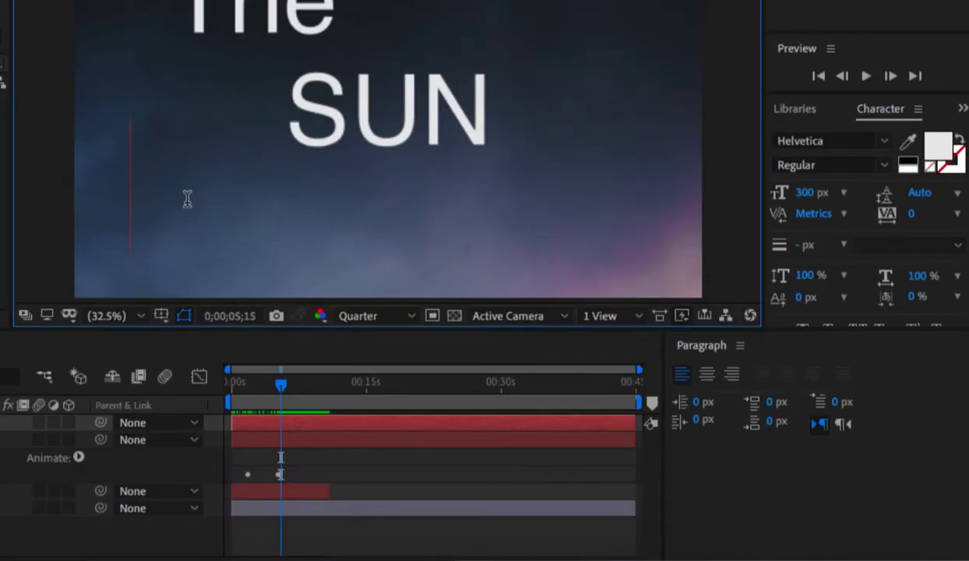
pyautogui.write('will come o')
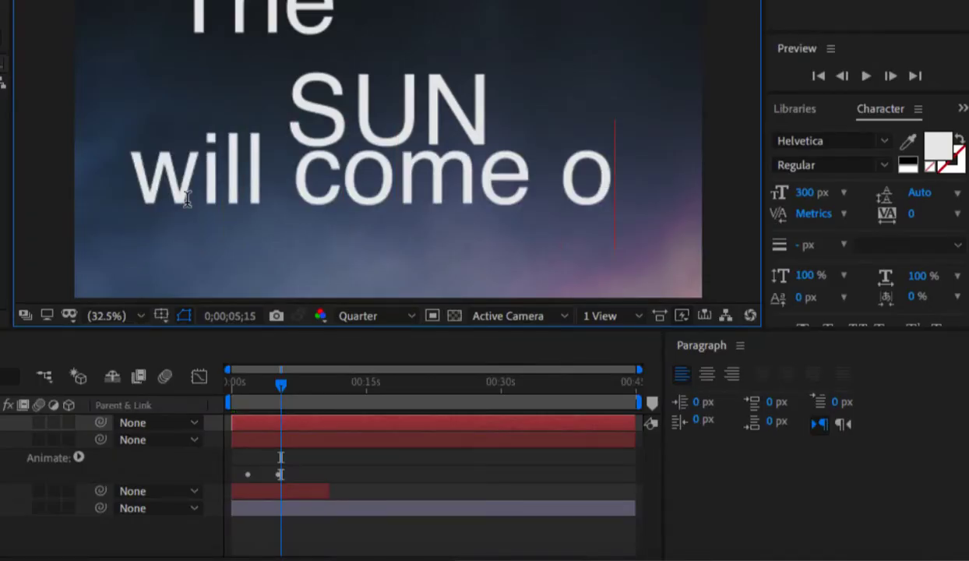
pyautogui.write('ut')
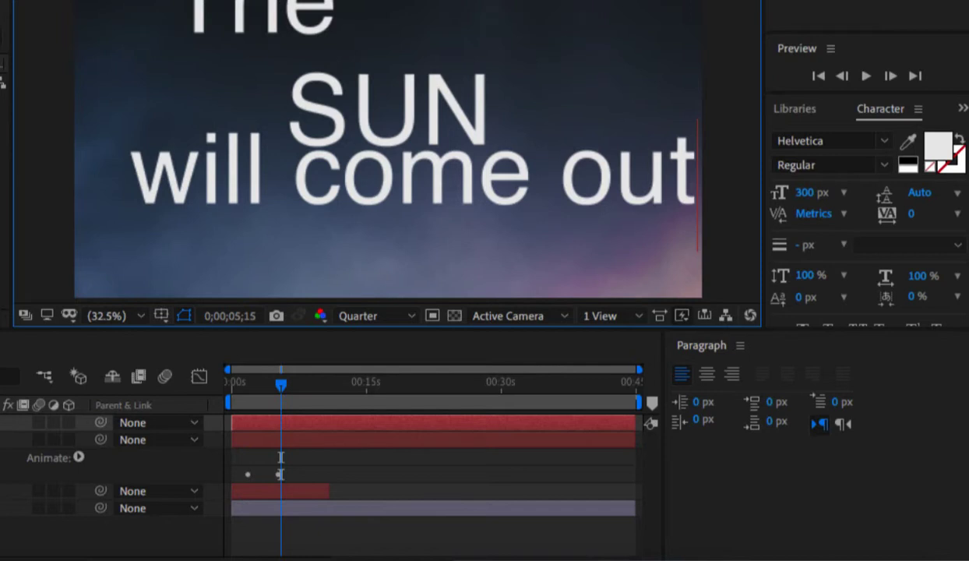
pyautogui.press('Escape')
pyautogui.moveTo(232, 190); pyautogui.dragTo(204, 208)
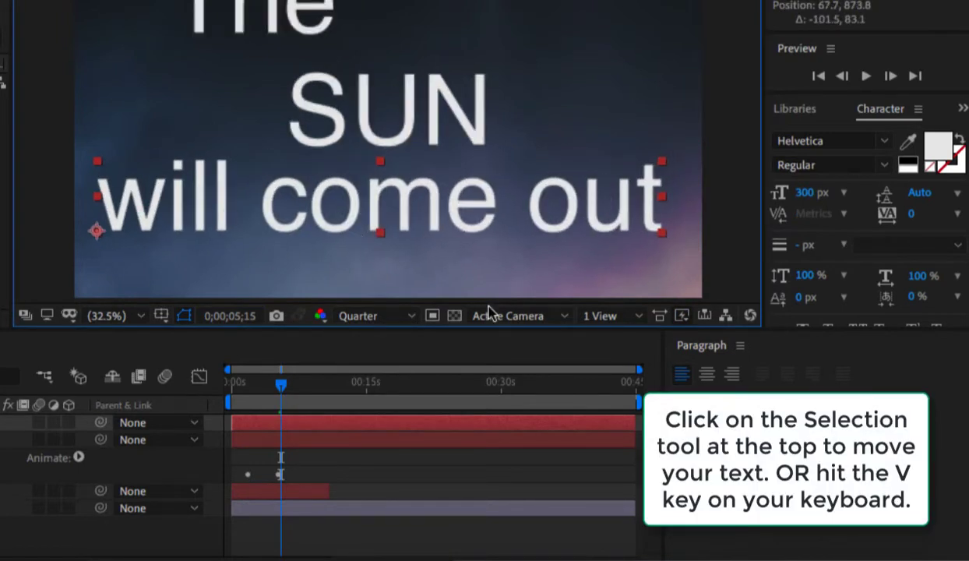
# - Set 'will come out' to 200 px and centre it beneath SUN at 409.2,821.5
pyautogui.click(807, 194)
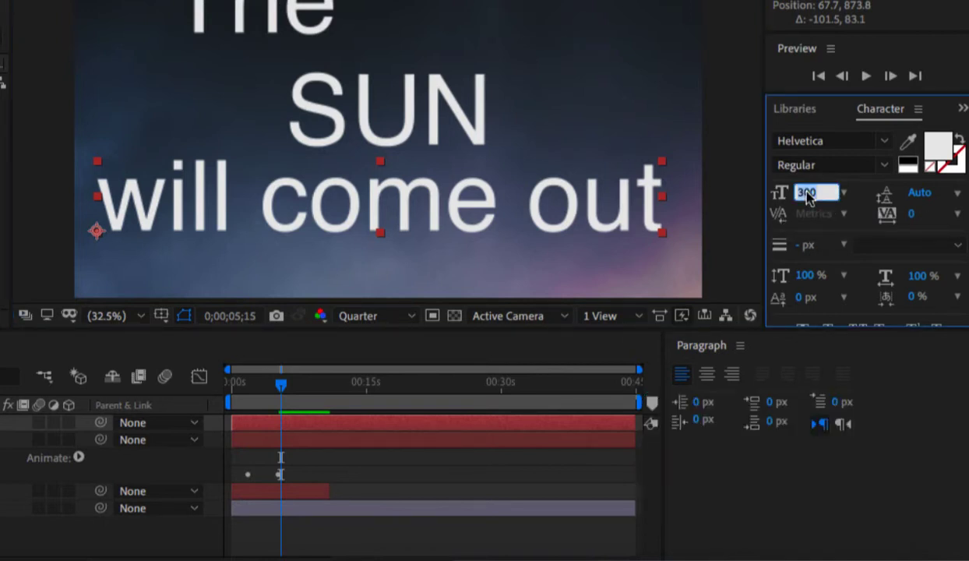
pyautogui.write('200')
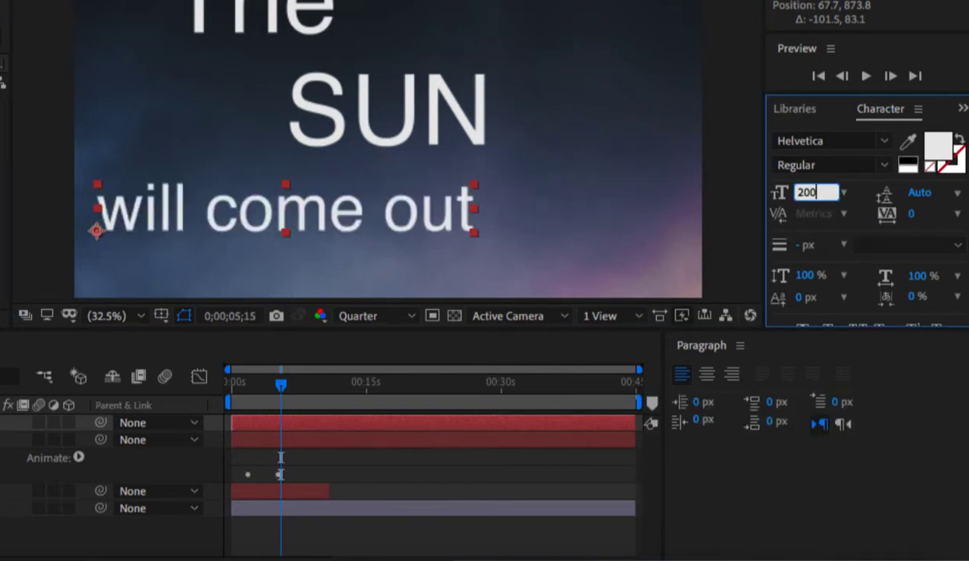
pyautogui.press('Return')
pyautogui.moveTo(329, 216); pyautogui.dragTo(443, 204)
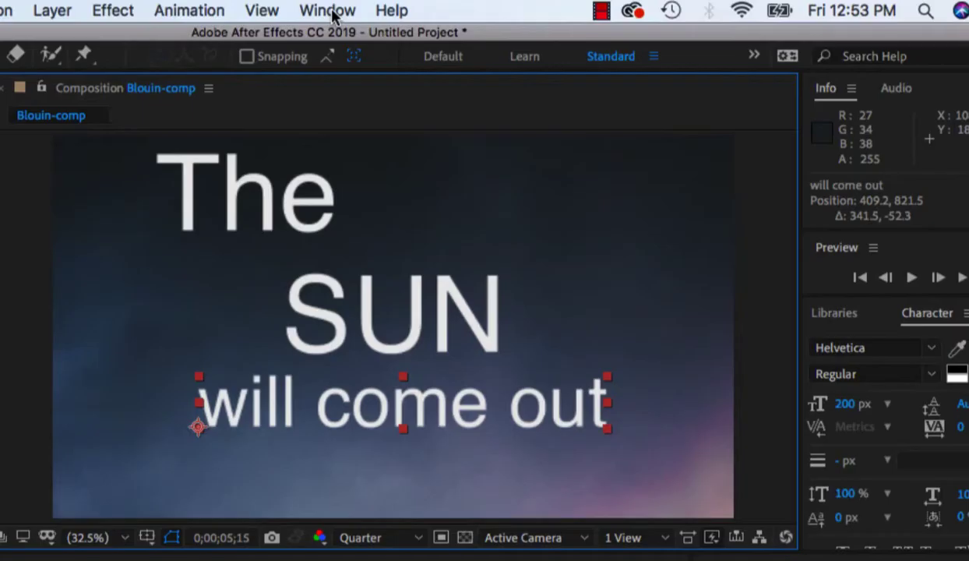
pyautogui.click(328, 10)
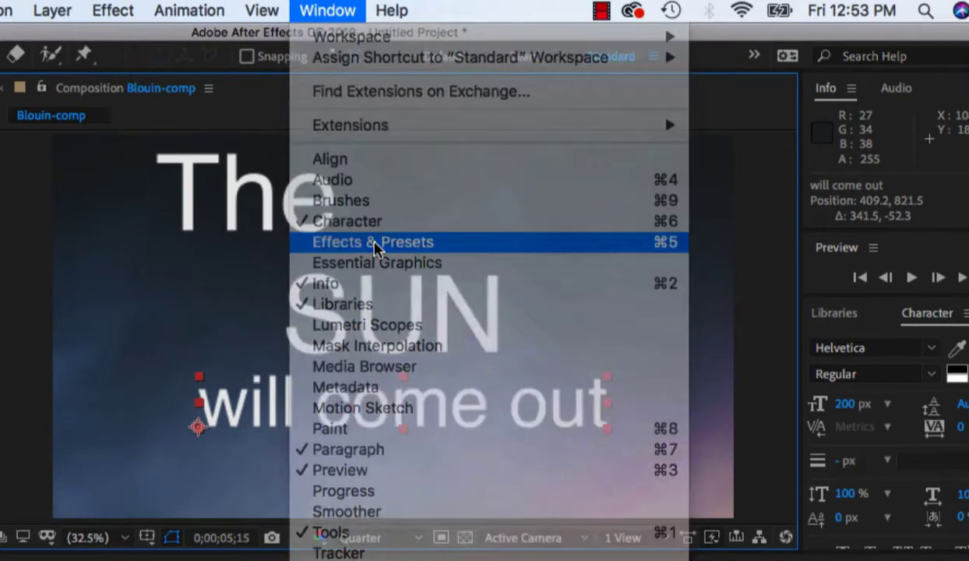
# - Show Effects & Presets with Animation Presets > Text expanded, and enlarge that panel area
pyautogui.click(374, 246)
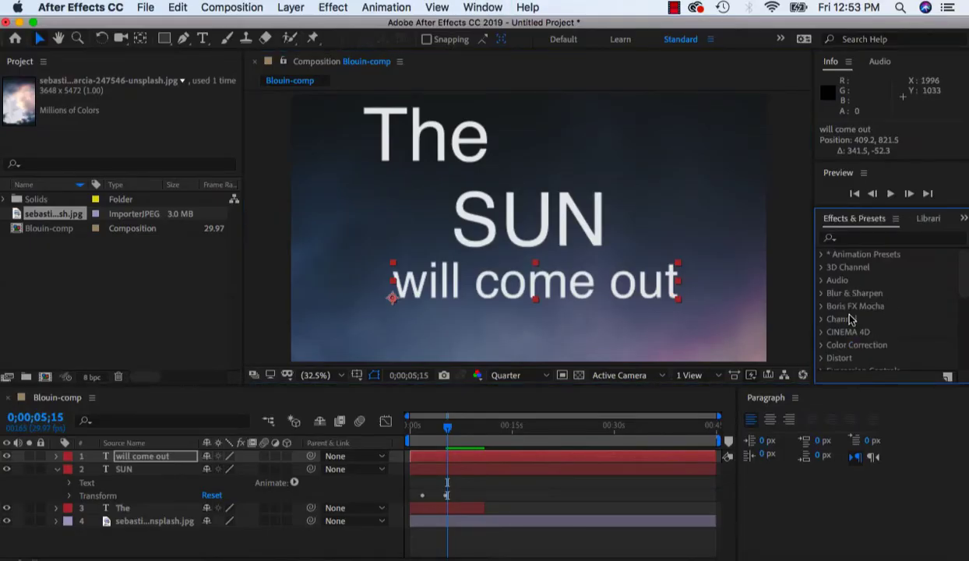
pyautogui.click(822, 254)
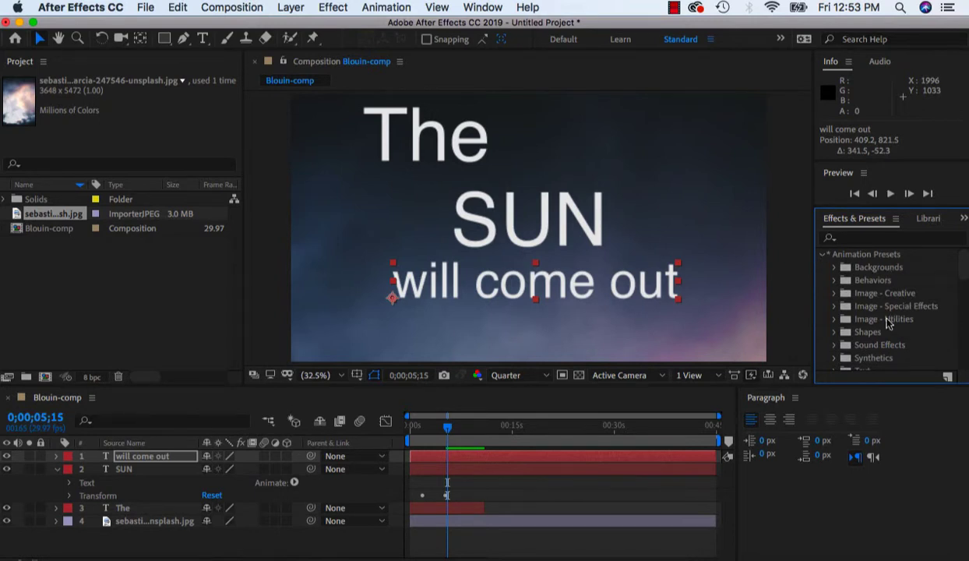
pyautogui.scroll(-1, 886, 324)
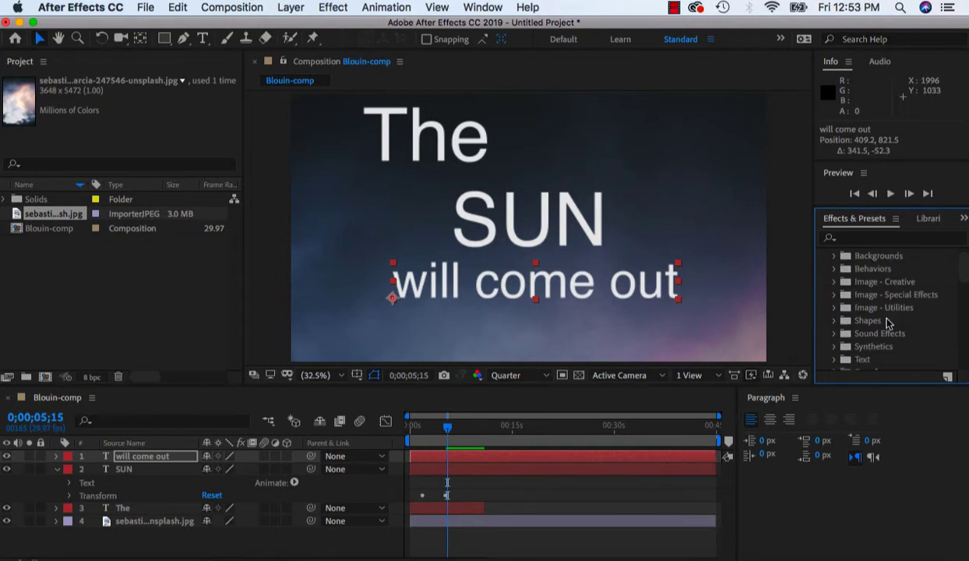
pyautogui.click(834, 360)
pyautogui.scroll(-3, 882, 352)
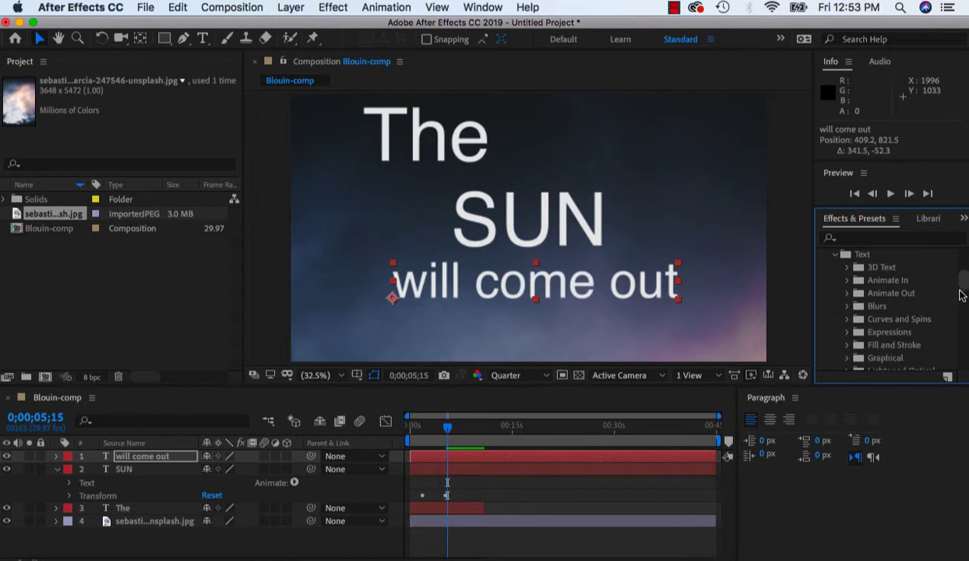
pyautogui.click(919, 217)
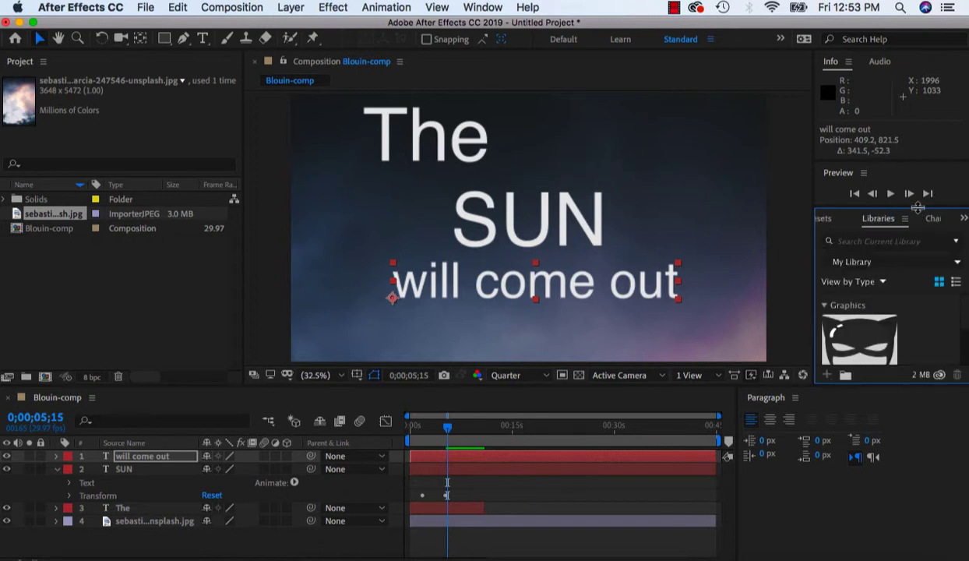
pyautogui.moveTo(918, 208); pyautogui.dragTo(916, 108)
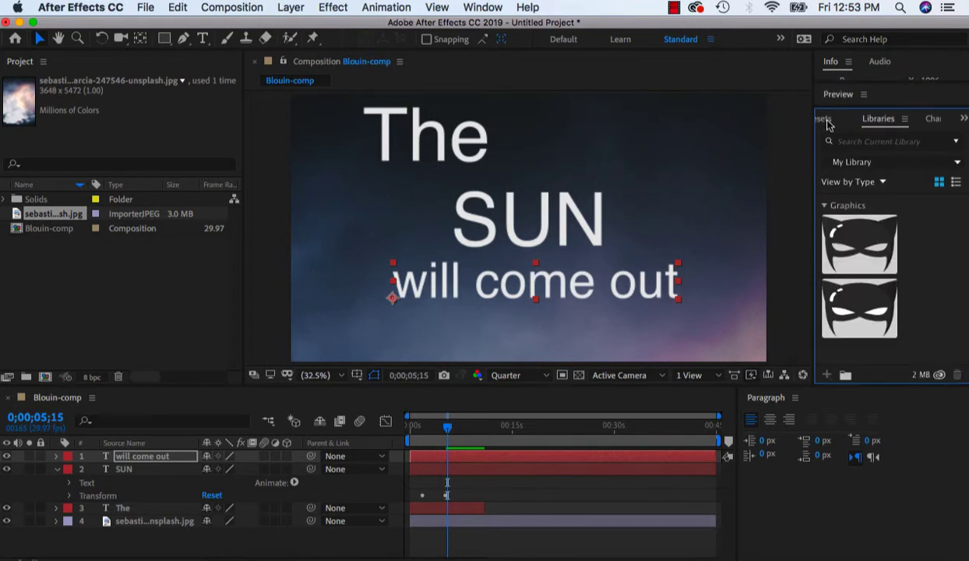
# - Apply Animate In > Fly In From Bottom to the 'will come out' layer and preview it
pyautogui.click(827, 121)
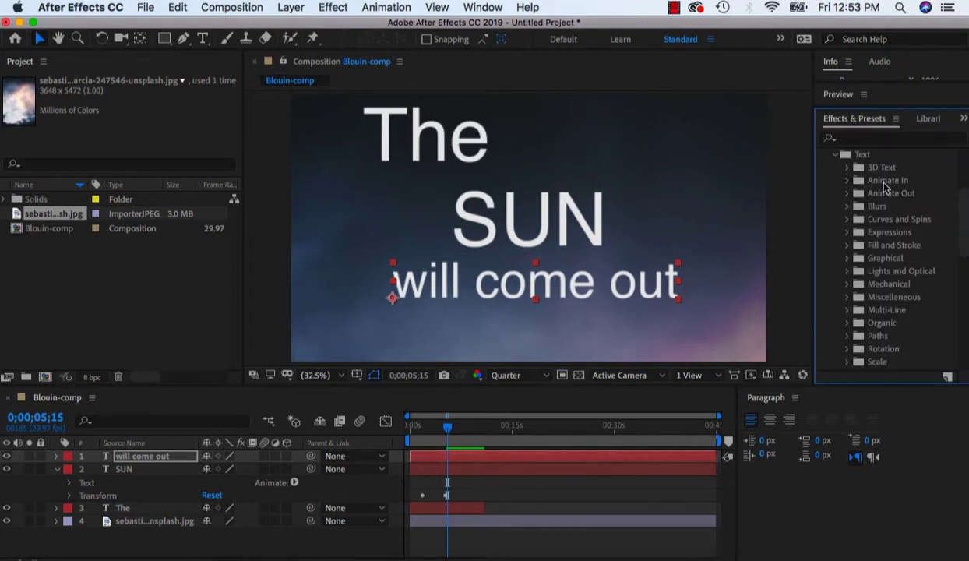
pyautogui.click(848, 181)
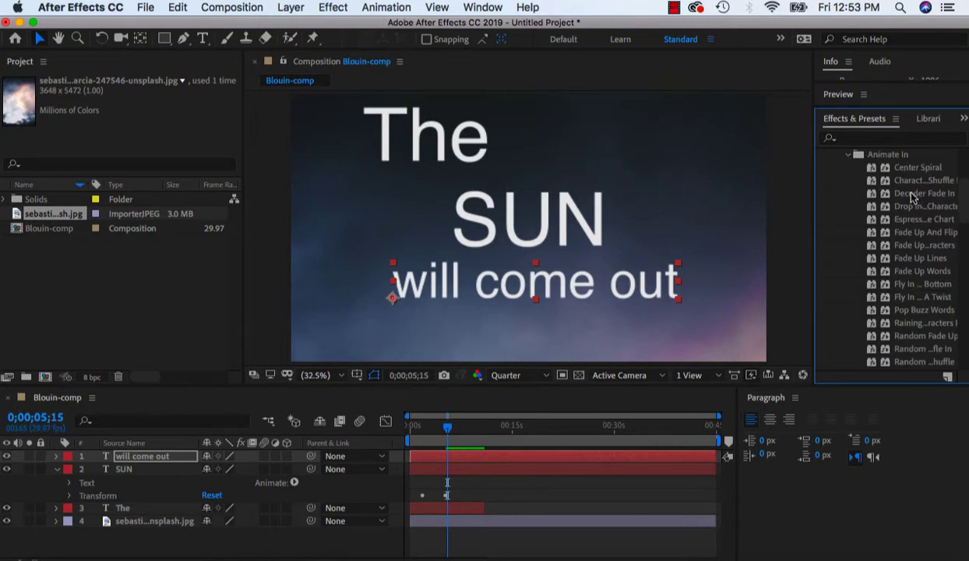
pyautogui.click(906, 285)
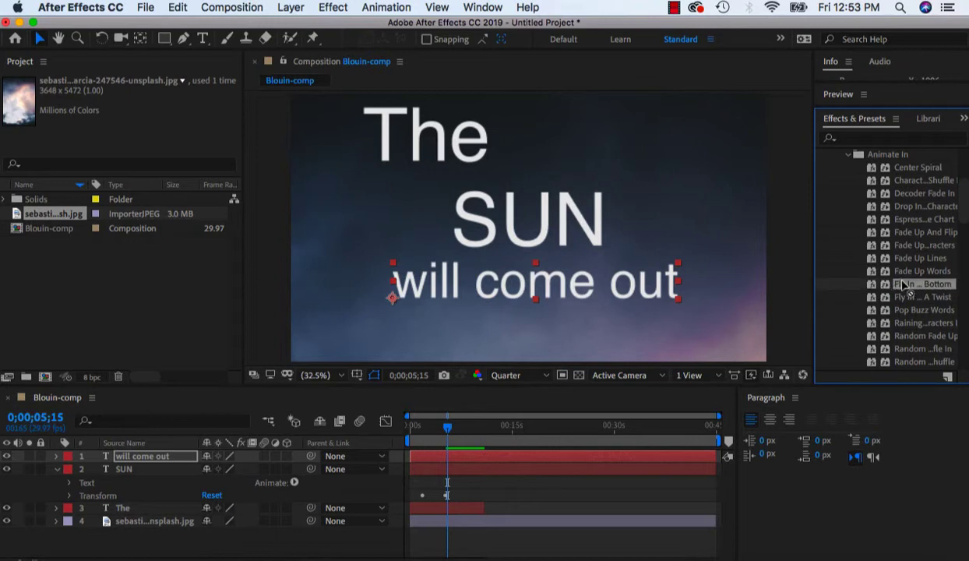
pyautogui.moveTo(904, 286); pyautogui.dragTo(543, 460)
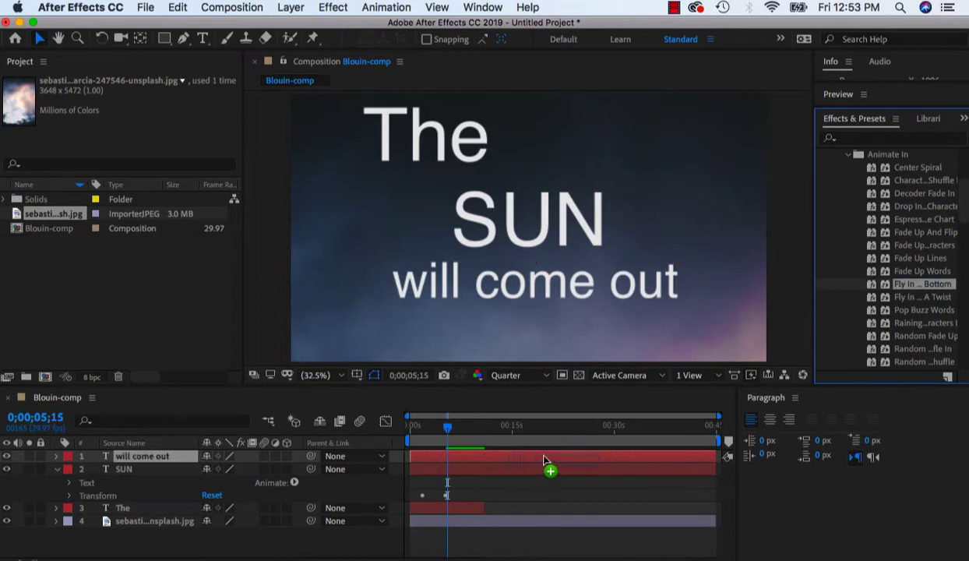
pyautogui.moveTo(544, 460); pyautogui.dragTo(515, 287)
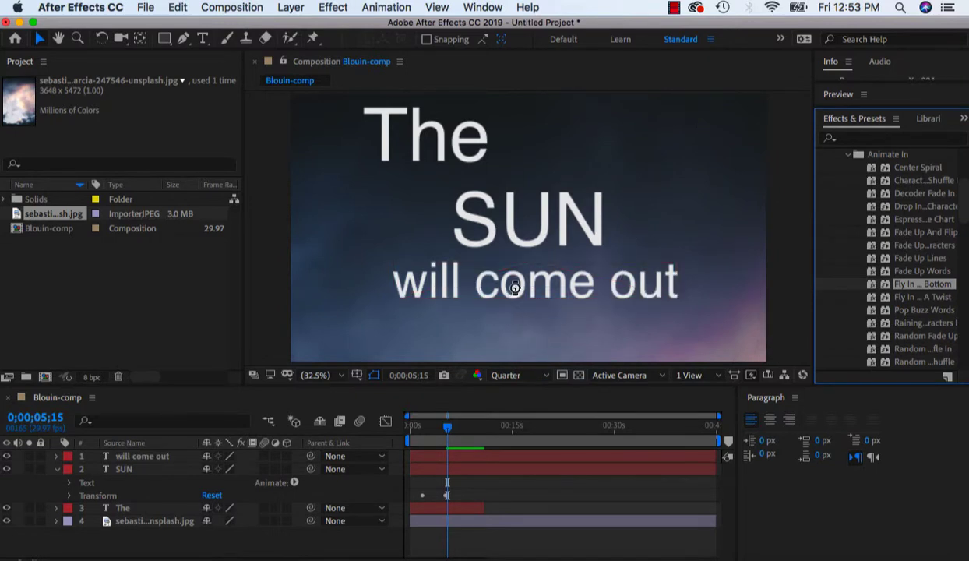
pyautogui.moveTo(447, 427)
pyautogui.mouseDown()
pyautogui.moveTo(426, 433)
pyautogui.moveTo(520, 429)
pyautogui.mouseUp()
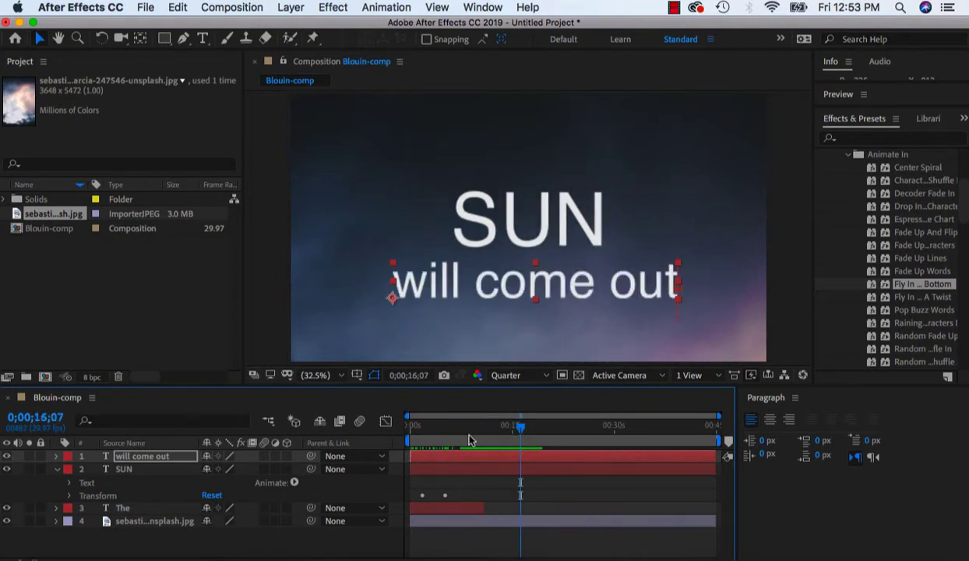
# - Trim 'will come out' to start later and end earlier, preview, then apply a twisting fly-in preset
pyautogui.moveTo(410, 456); pyautogui.dragTo(475, 457)
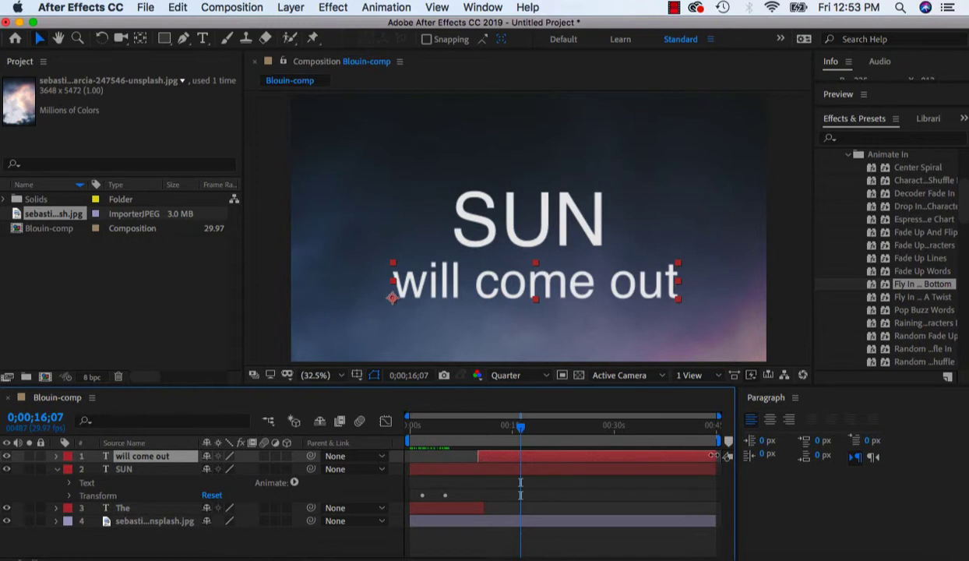
pyautogui.moveTo(715, 457); pyautogui.dragTo(567, 459)
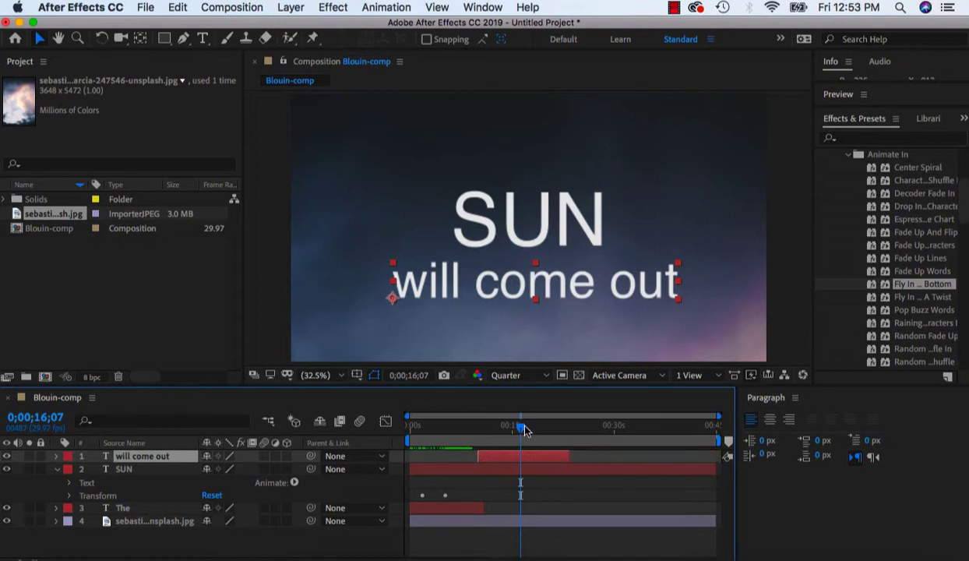
pyautogui.moveTo(443, 427)
pyautogui.mouseDown()
pyautogui.moveTo(567, 444)
pyautogui.moveTo(486, 442)
pyautogui.mouseUp()
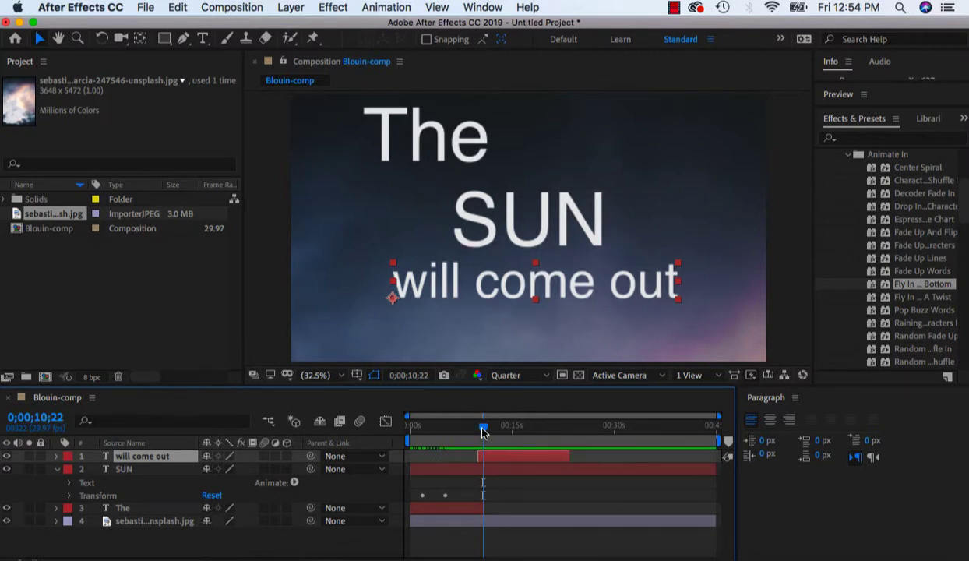
pyautogui.moveTo(483, 433)
pyautogui.mouseDown()
pyautogui.moveTo(459, 432)
pyautogui.moveTo(551, 434)
pyautogui.moveTo(493, 434)
pyautogui.moveTo(495, 448)
pyautogui.mouseUp()
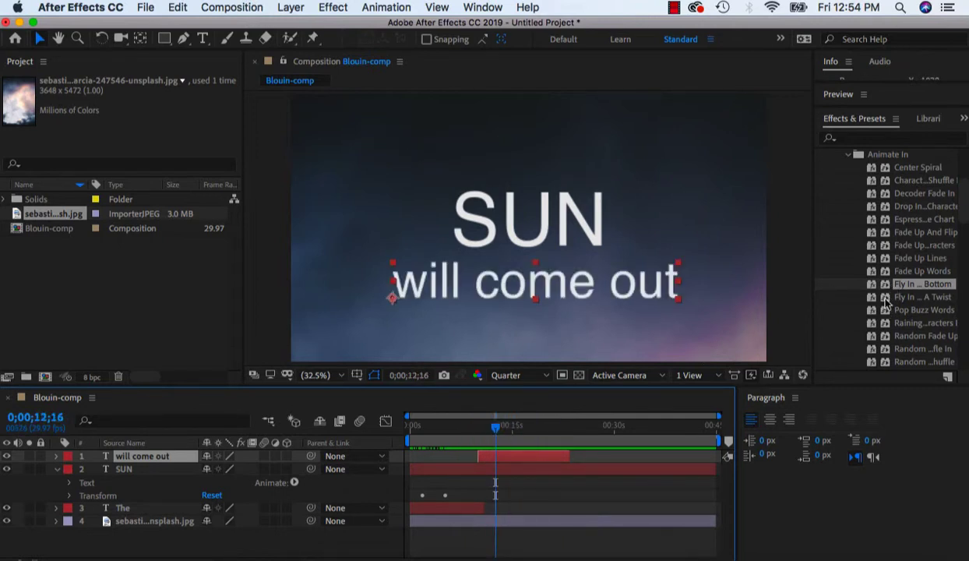
pyautogui.moveTo(885, 303)
pyautogui.mouseDown()
pyautogui.moveTo(537, 292)
pyautogui.moveTo(530, 282)
pyautogui.mouseUp()
# - Scrub back to where 'The' and 'SUN' show to preview the raining-characters entrance
pyautogui.moveTo(495, 430)
pyautogui.mouseDown()
pyautogui.moveTo(428, 430)
pyautogui.moveTo(569, 437)
pyautogui.moveTo(499, 433)
pyautogui.moveTo(472, 443)
pyautogui.moveTo(532, 444)
pyautogui.mouseUp()
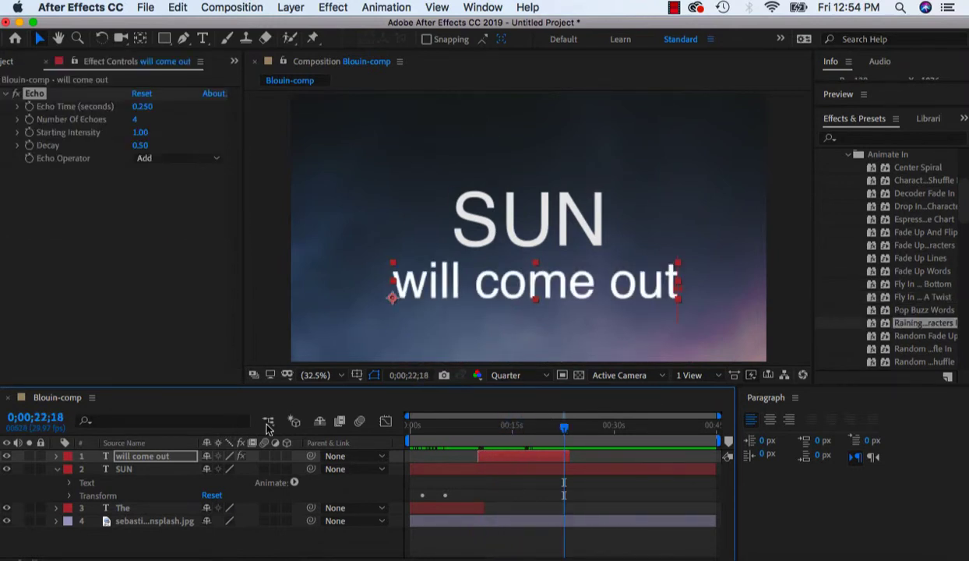
# - In Animator 1's Range Selector, push the second Start keyframe later for a slower entrance
pyautogui.click(56, 470)
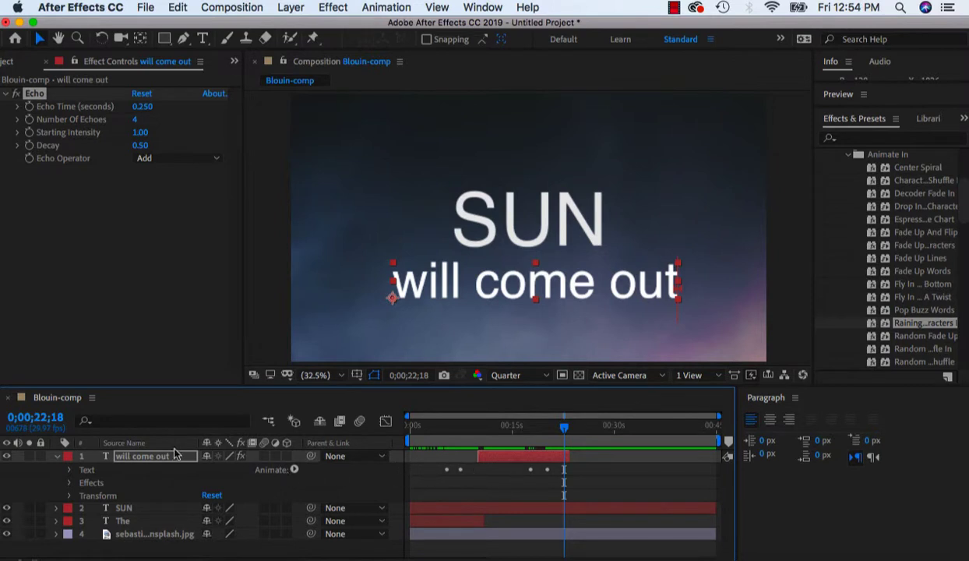
pyautogui.click(69, 469)
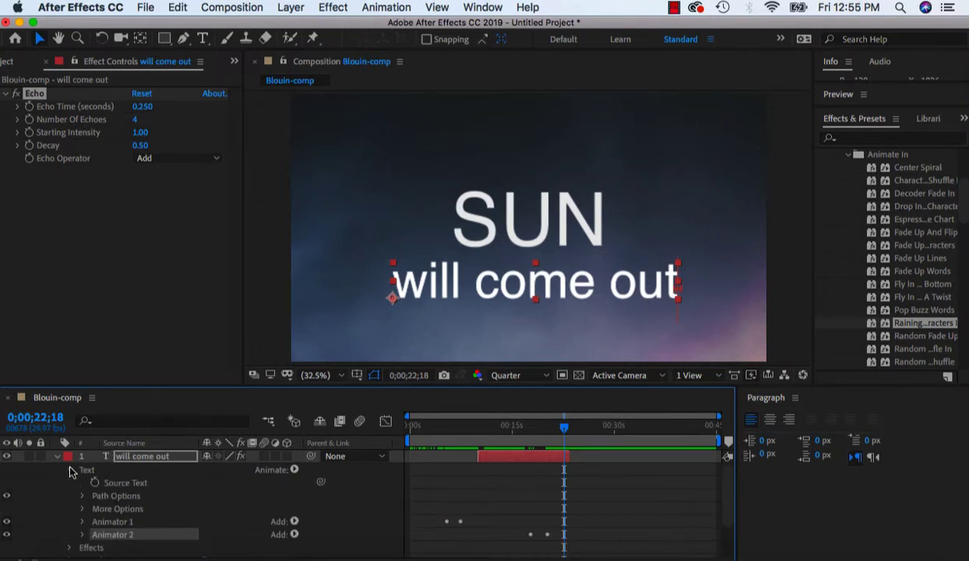
pyautogui.click(84, 522)
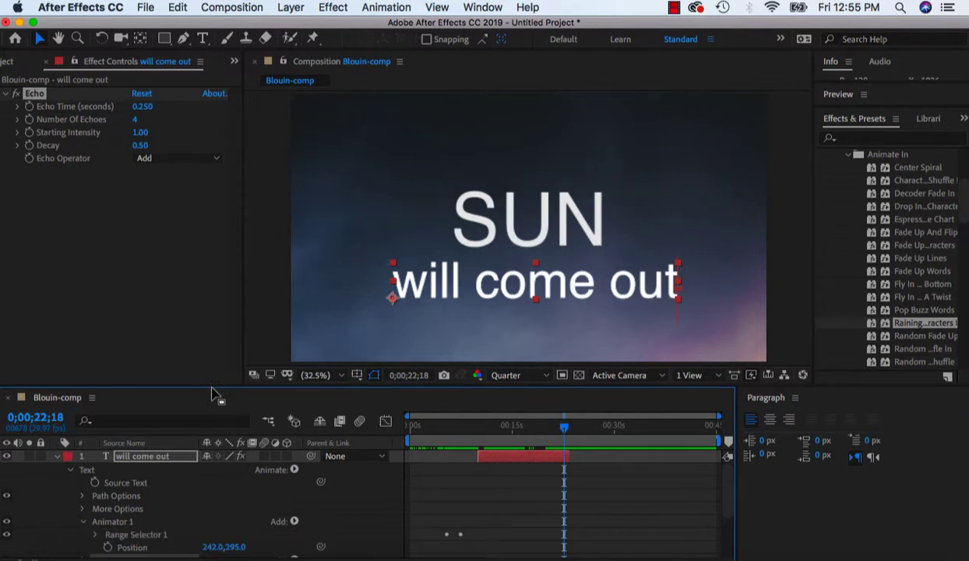
pyautogui.moveTo(214, 393); pyautogui.dragTo(217, 296)
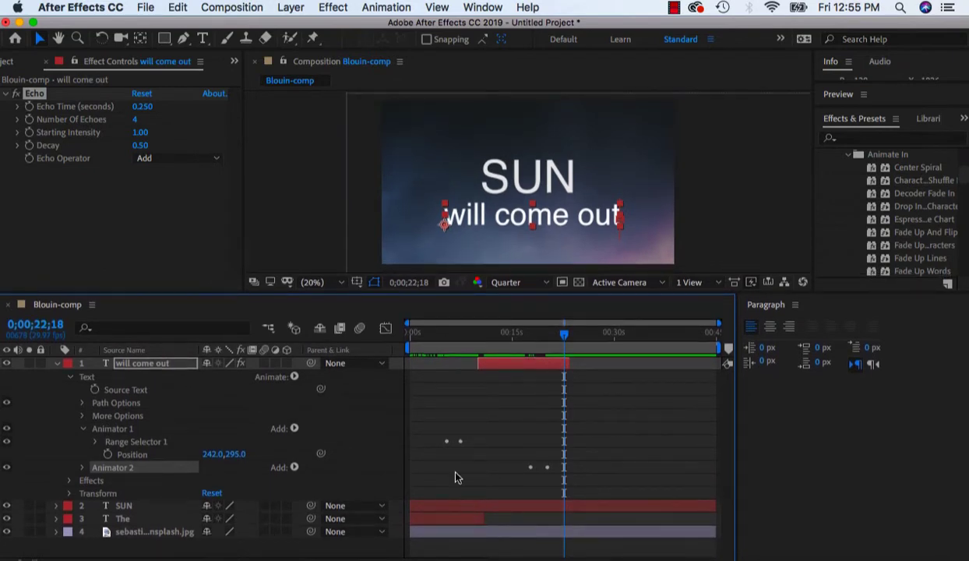
pyautogui.click(97, 444)
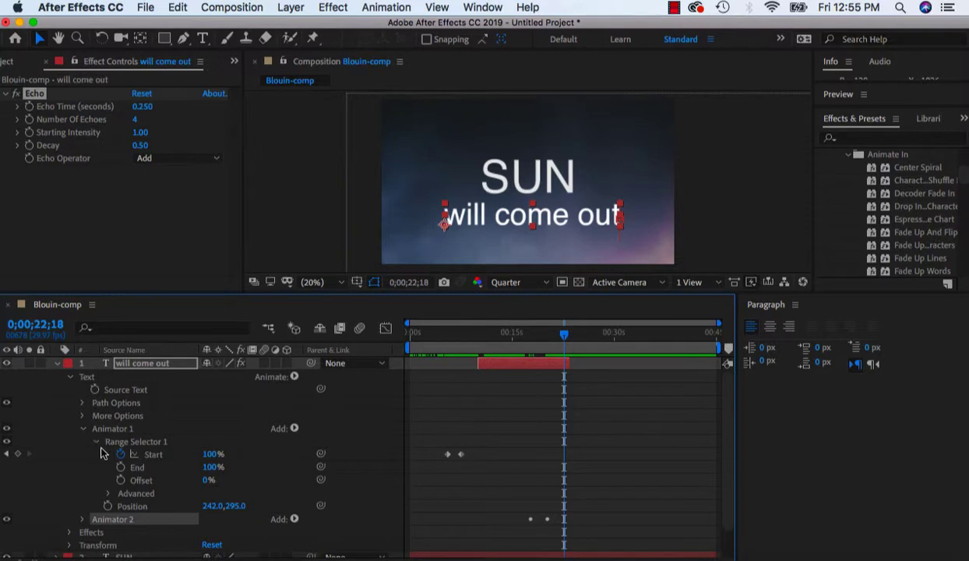
pyautogui.moveTo(555, 354); pyautogui.dragTo(448, 350)
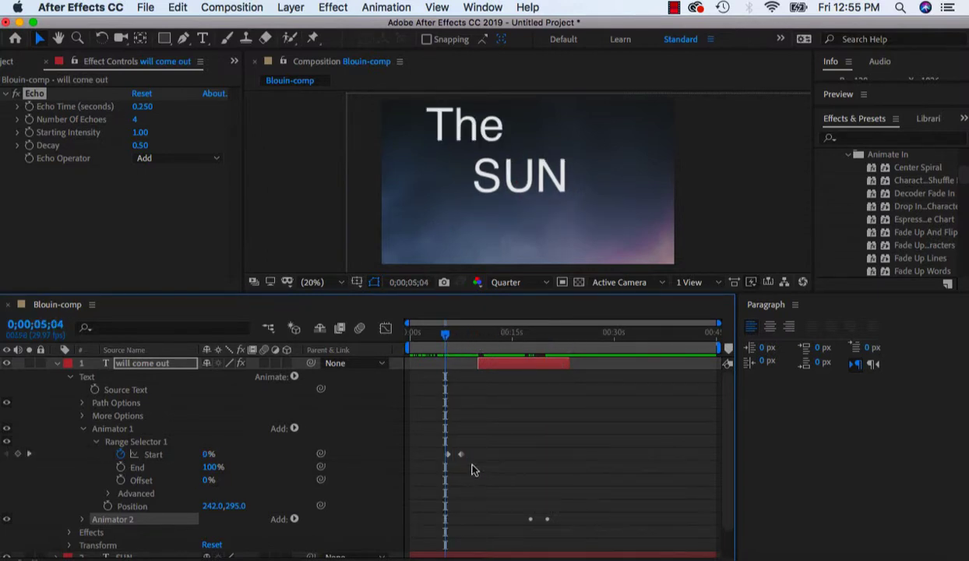
pyautogui.moveTo(459, 454); pyautogui.dragTo(489, 456)
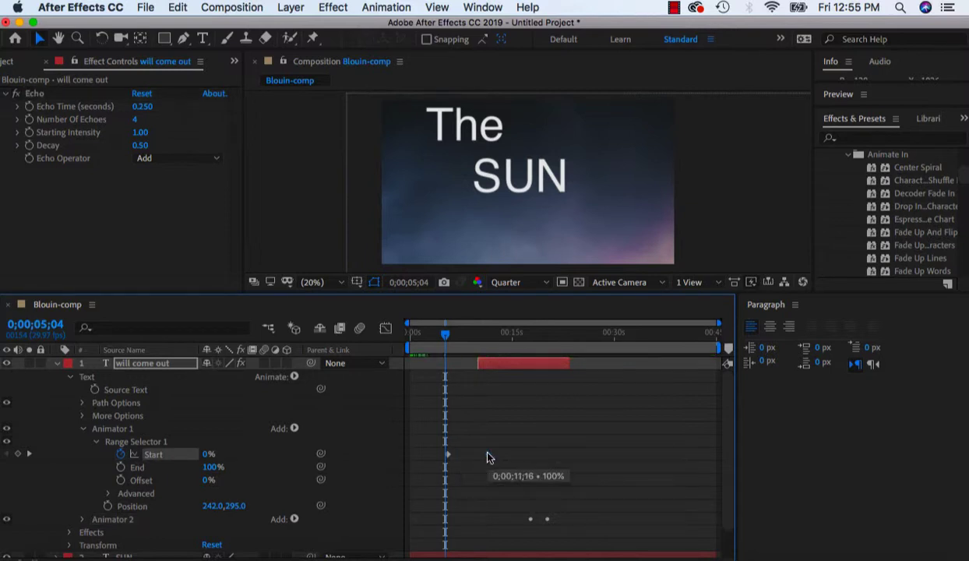
# - In Animator 2's Range Selector, move the Offset keyframe earlier in time
pyautogui.click(82, 519)
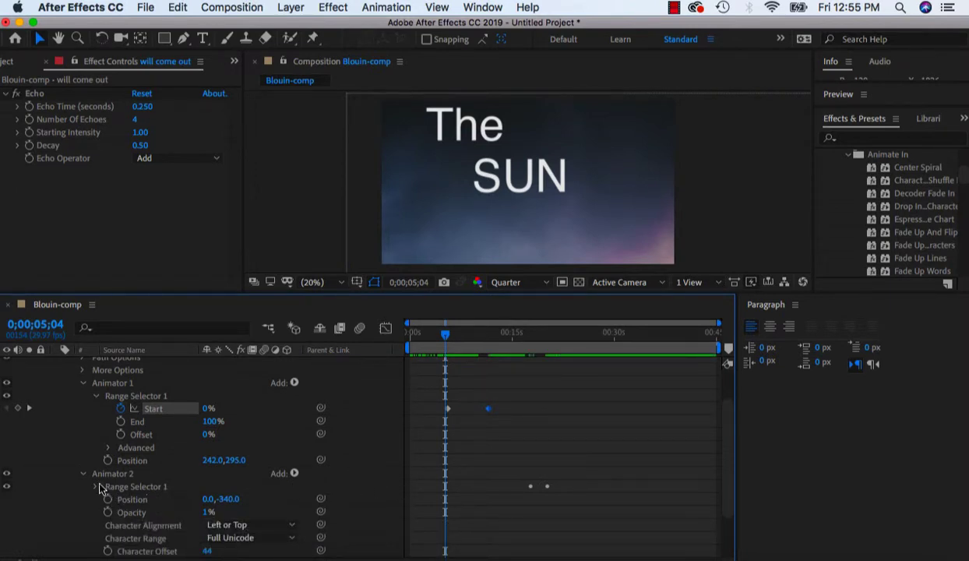
pyautogui.click(97, 486)
pyautogui.scroll(-2, 162, 491)
pyautogui.scroll(-1, 165, 491)
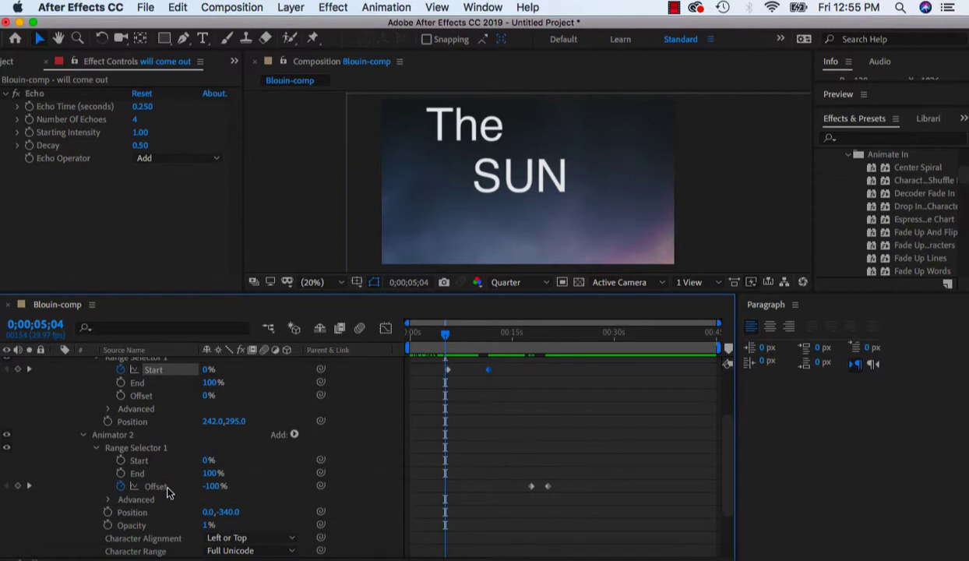
pyautogui.click(532, 486)
pyautogui.moveTo(532, 487); pyautogui.dragTo(513, 487)
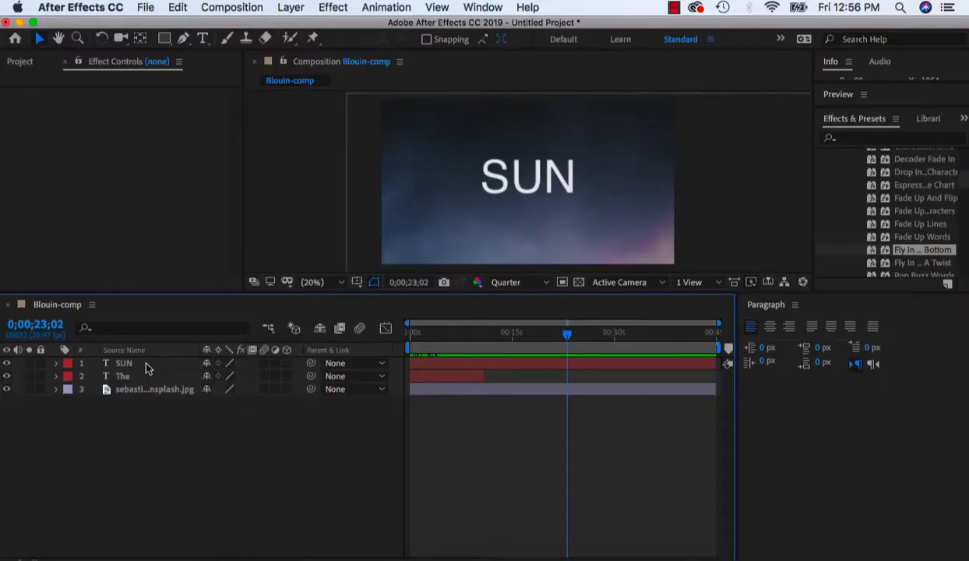
# - Set a starting 0° Rotation keyframe on SUN at 7;08
pyautogui.click(56, 363)
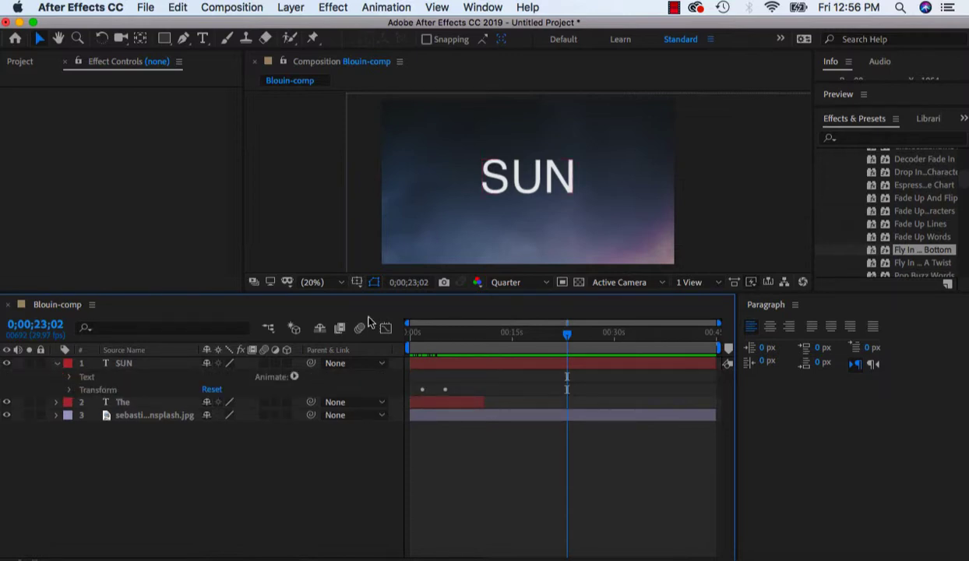
pyautogui.click(487, 366)
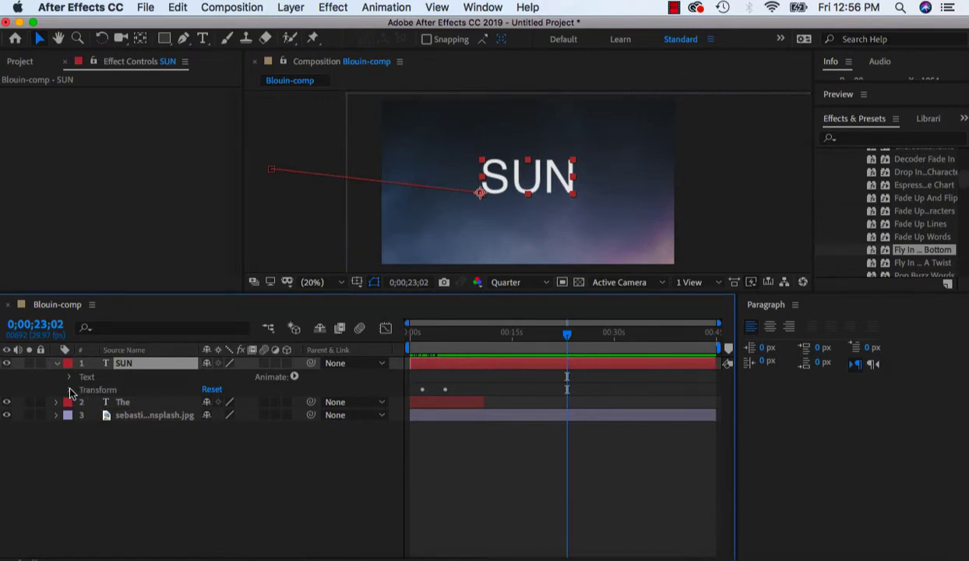
pyautogui.click(70, 390)
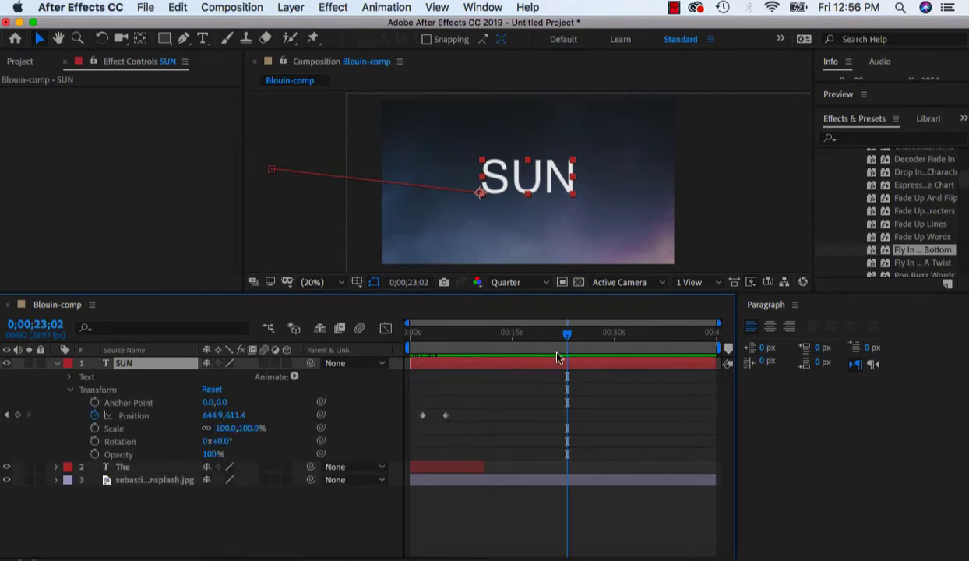
pyautogui.moveTo(551, 326)
pyautogui.mouseDown()
pyautogui.moveTo(469, 324)
pyautogui.moveTo(418, 343)
pyautogui.moveTo(460, 335)
pyautogui.mouseUp()
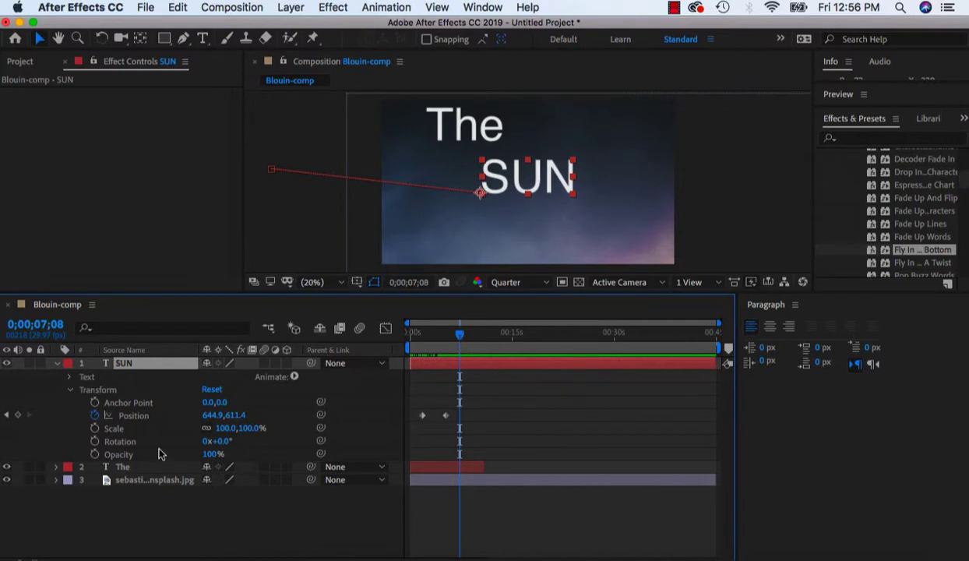
pyautogui.click(95, 441)
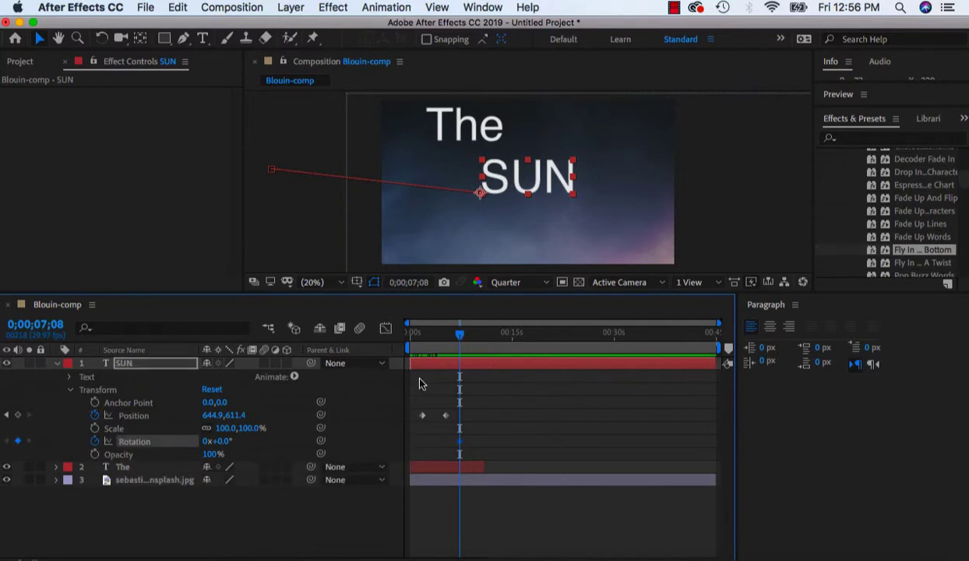
# - At 10;16, set SUN's Rotation to 3x+90° so it ends standing vertically
pyautogui.click(17, 441)
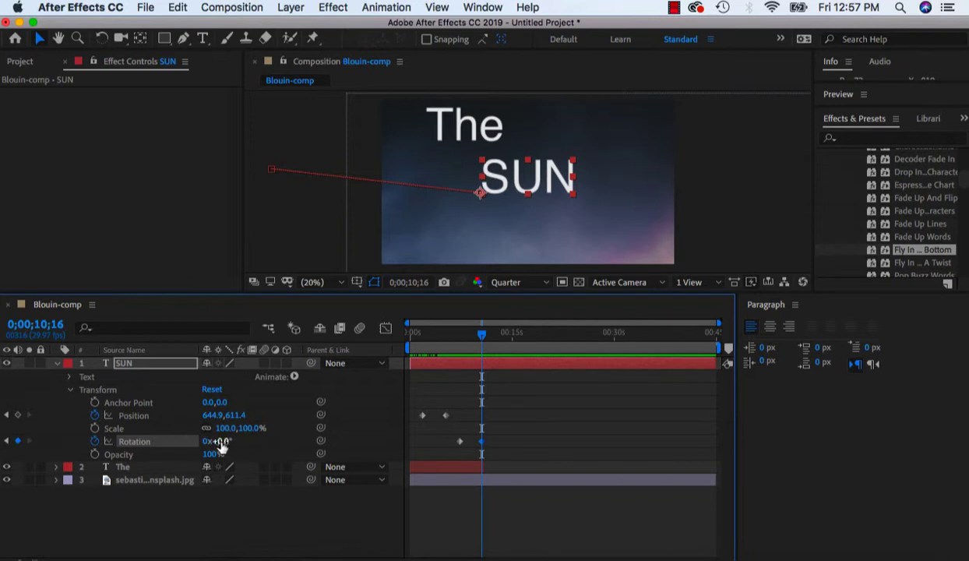
pyautogui.moveTo(222, 441); pyautogui.dragTo(286, 440)
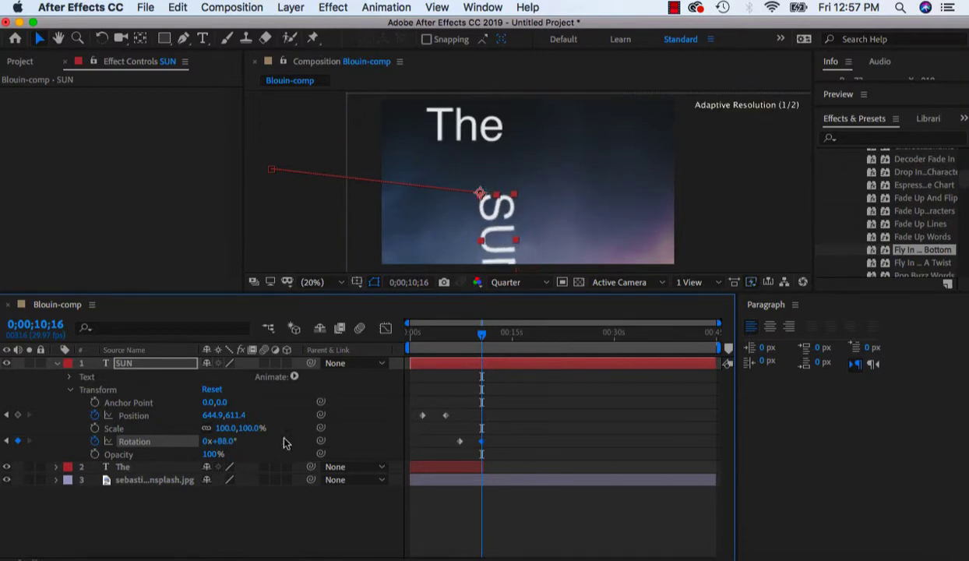
pyautogui.click(221, 441)
pyautogui.write('90')
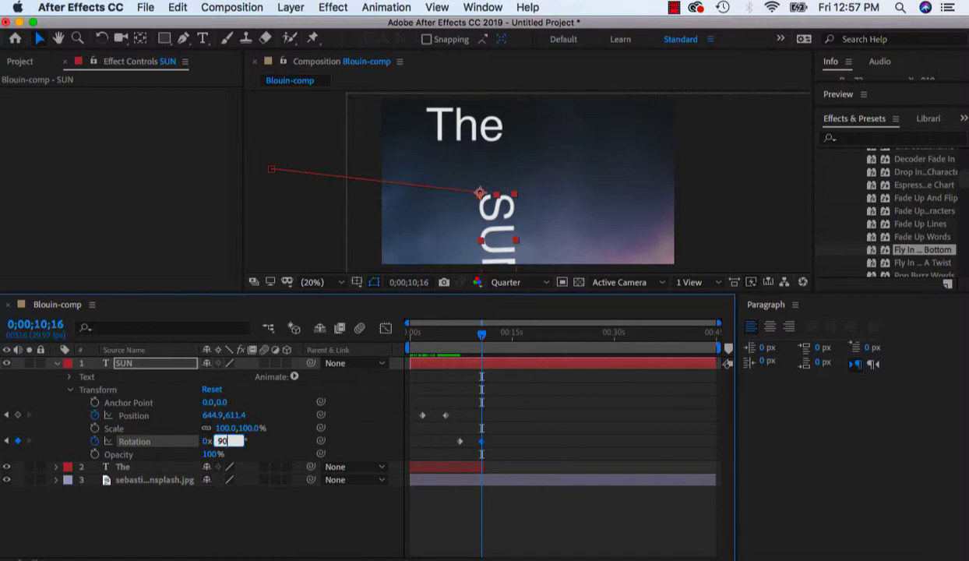
pyautogui.press('Return')
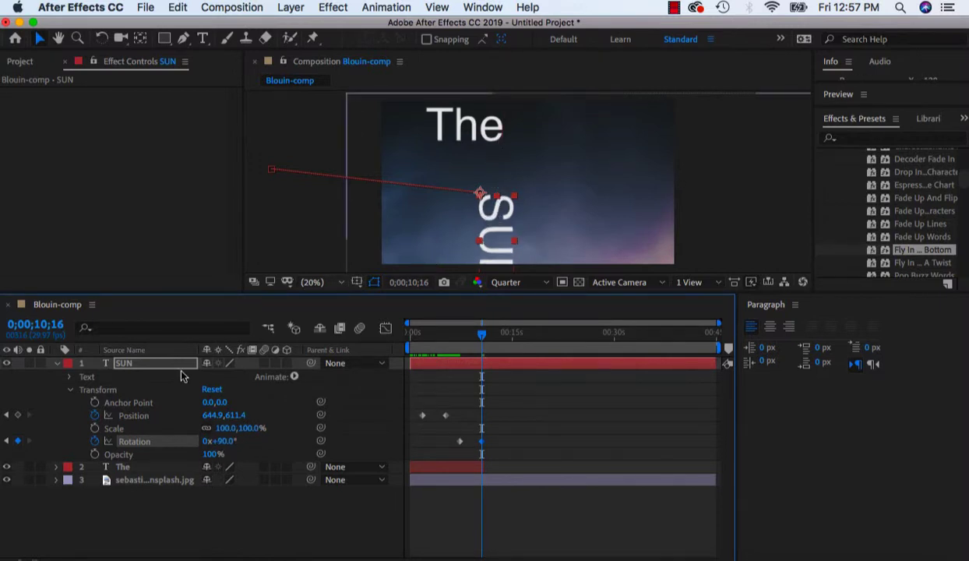
pyautogui.click(207, 441)
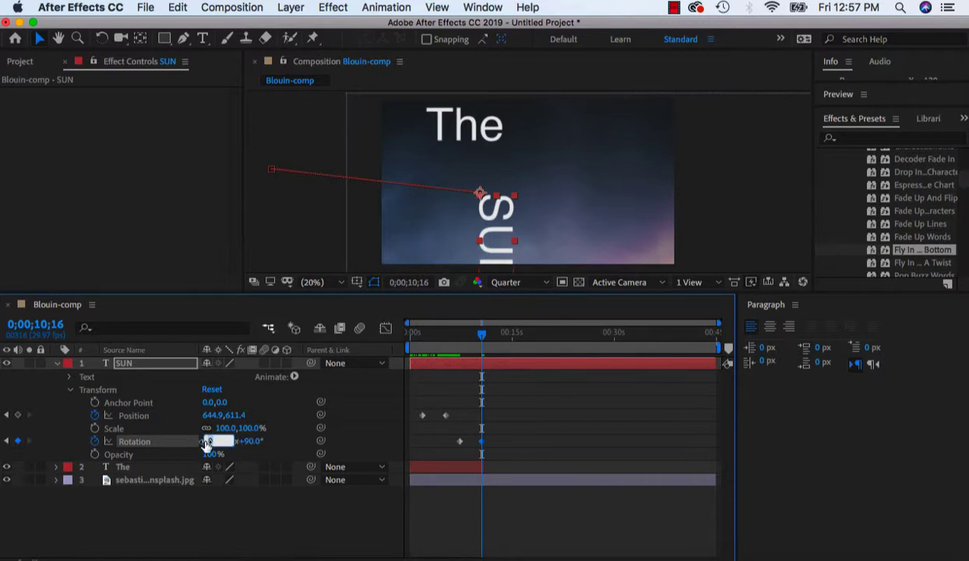
pyautogui.write('3')
pyautogui.press('Return')
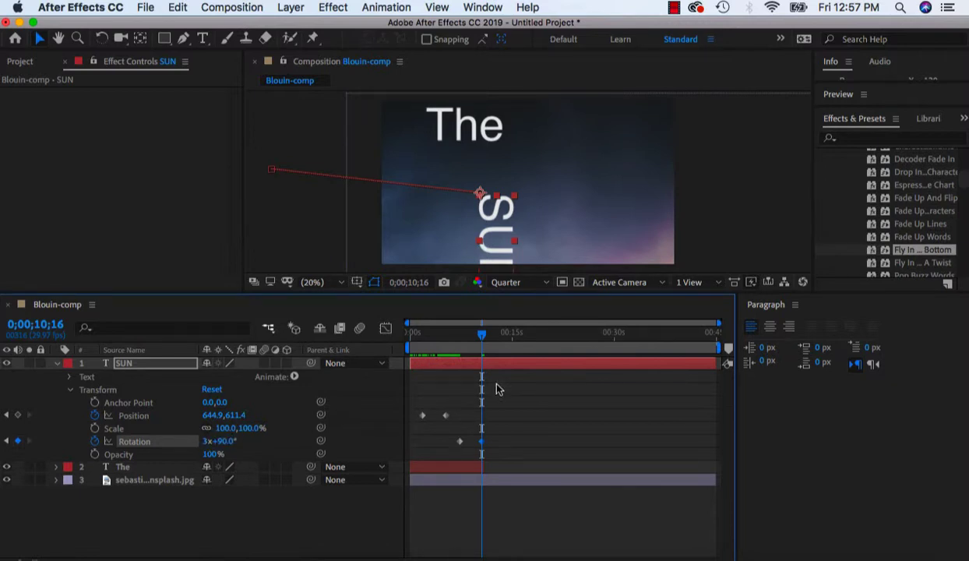
# - At 10;22, move the vertical SUN up beside 'The' to 944.9,231.4, nudging with Shift+arrows
pyautogui.moveTo(484, 338)
pyautogui.mouseDown()
pyautogui.moveTo(458, 352)
pyautogui.moveTo(483, 352)
pyautogui.mouseUp()
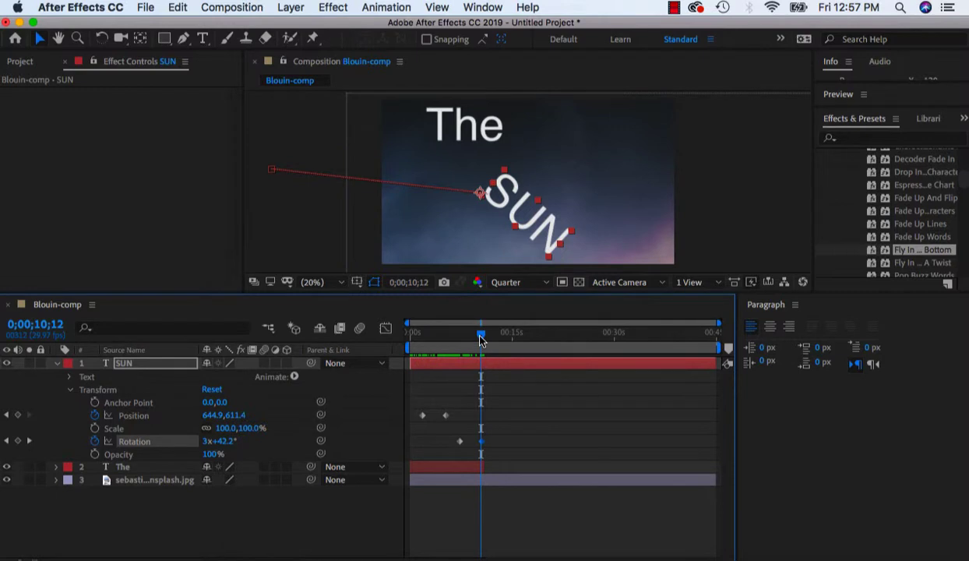
pyautogui.moveTo(481, 335); pyautogui.dragTo(483, 337)
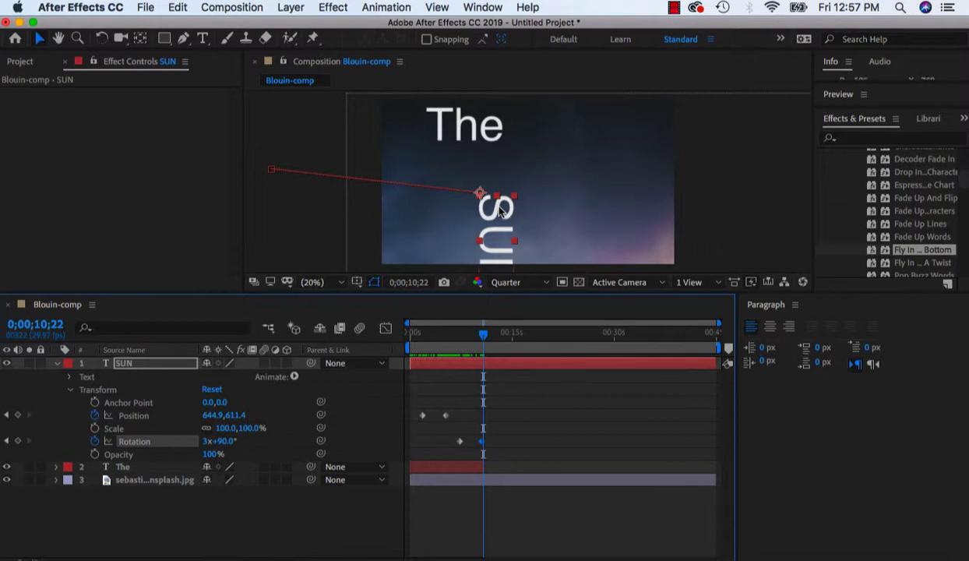
pyautogui.moveTo(501, 212); pyautogui.dragTo(542, 155)
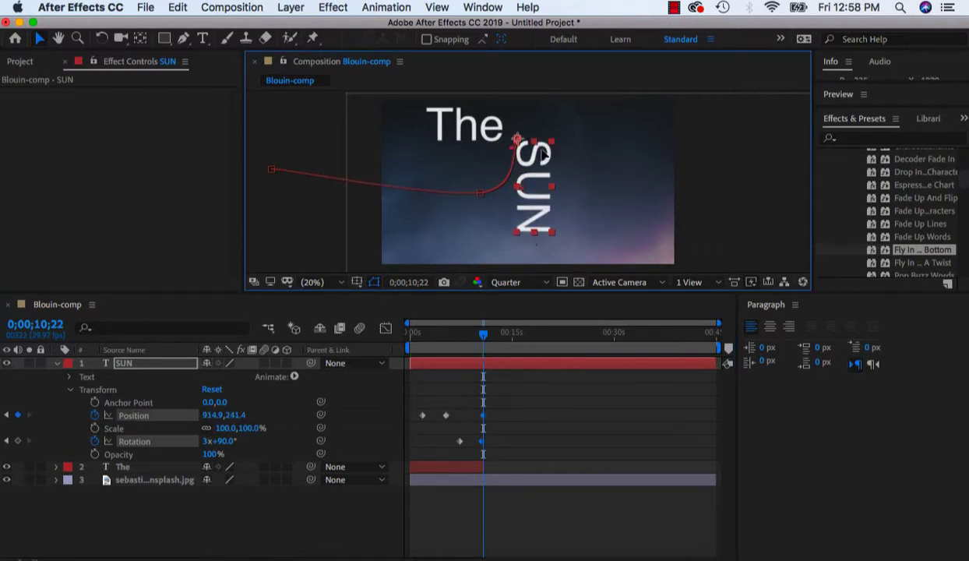
pyautogui.hotkey('shift', 'Right')
pyautogui.hotkey('shift', 'Right')
pyautogui.hotkey('shift', 'Right')
pyautogui.hotkey('shift', 'Up')
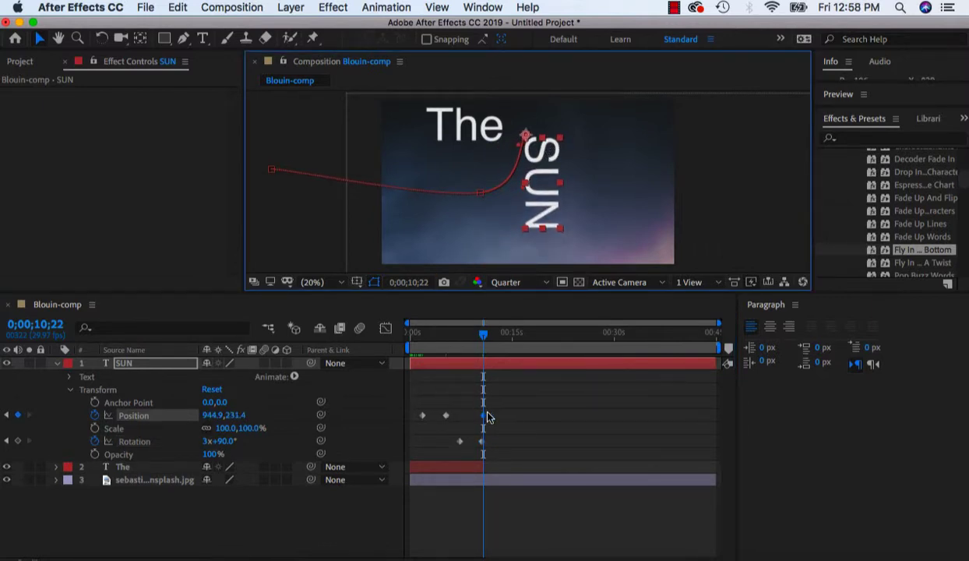